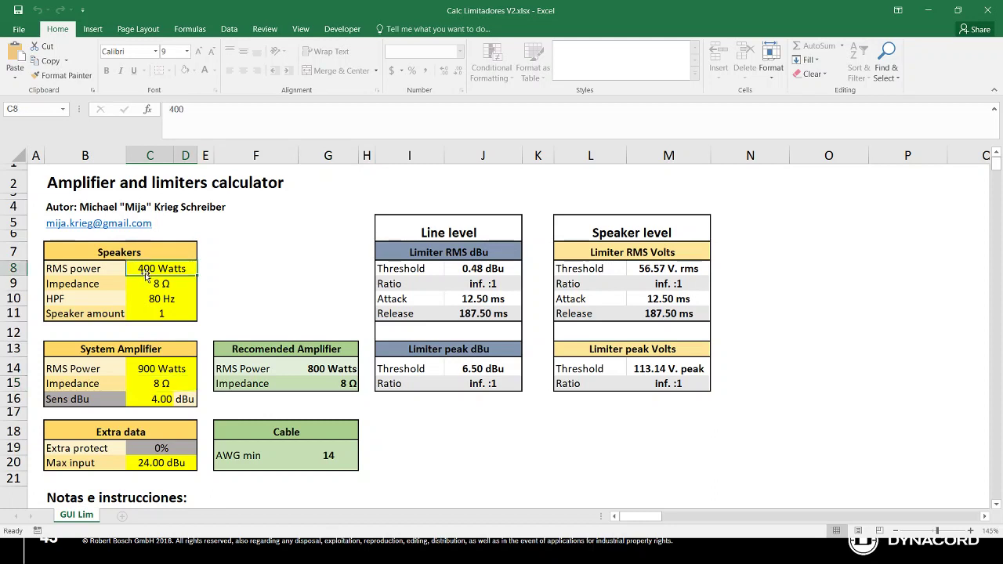
Step: In the calculator's Speakers section, set the RMS power to 500 W and the speaker amount to 2
text(500)
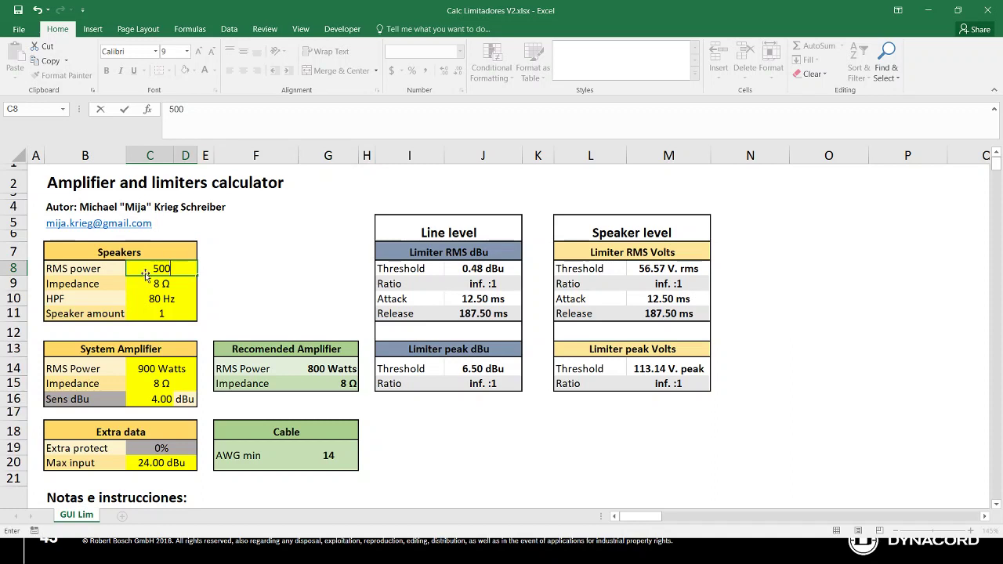
key(Return)
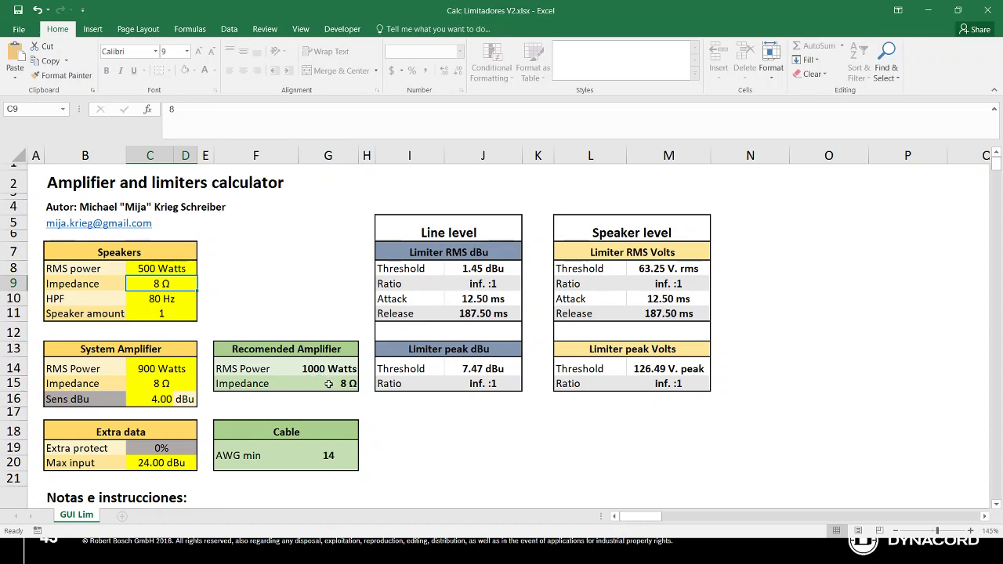
click(164, 312)
text(2)
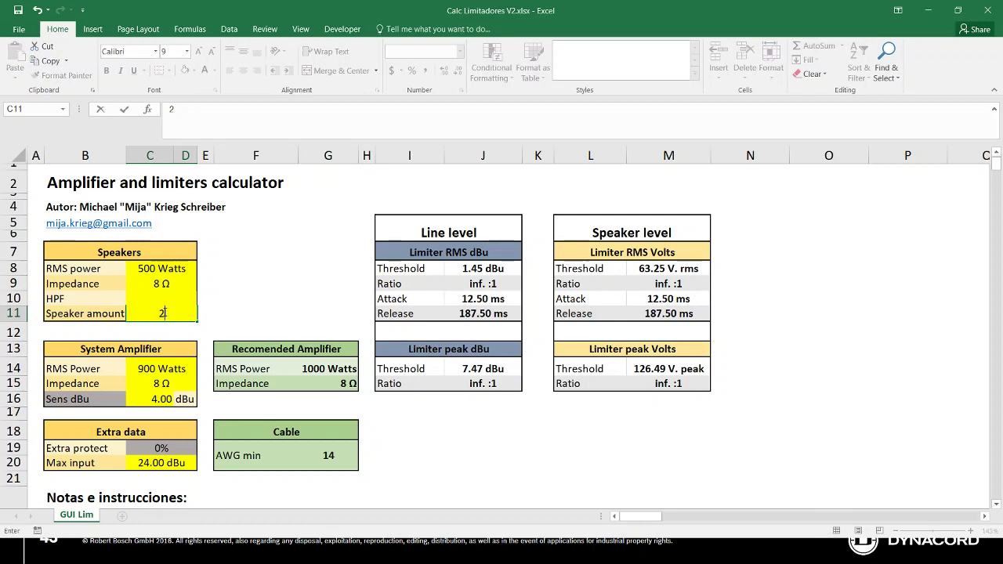
key(Return)
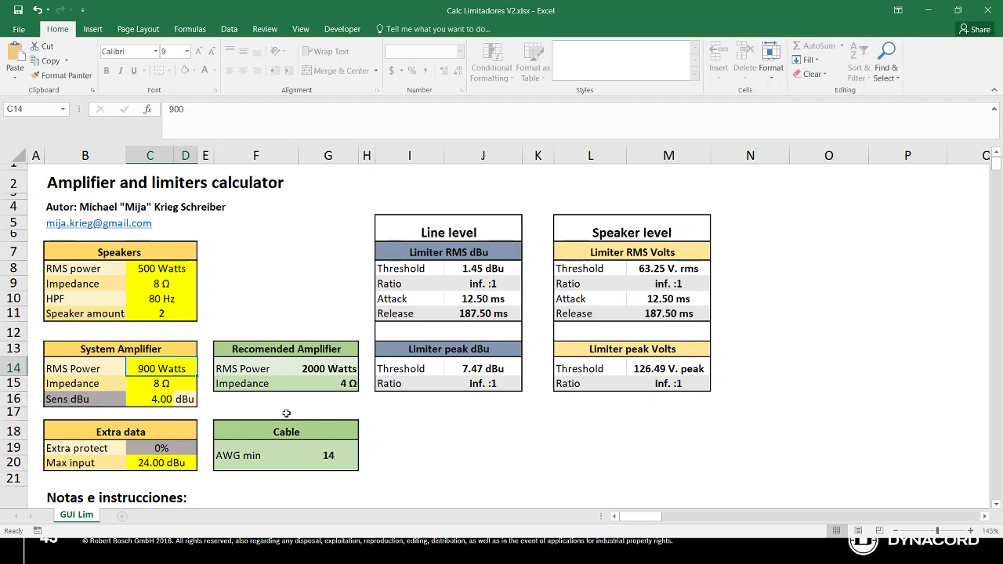
Step: Set the speakers' RMS power to 120 W and the speaker amount to 4
click(149, 268)
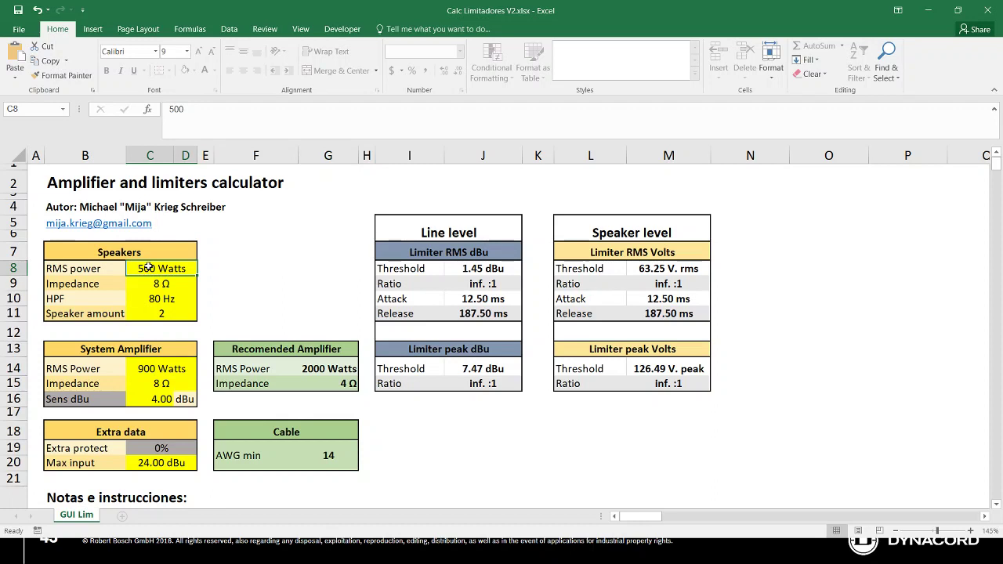
text(120)
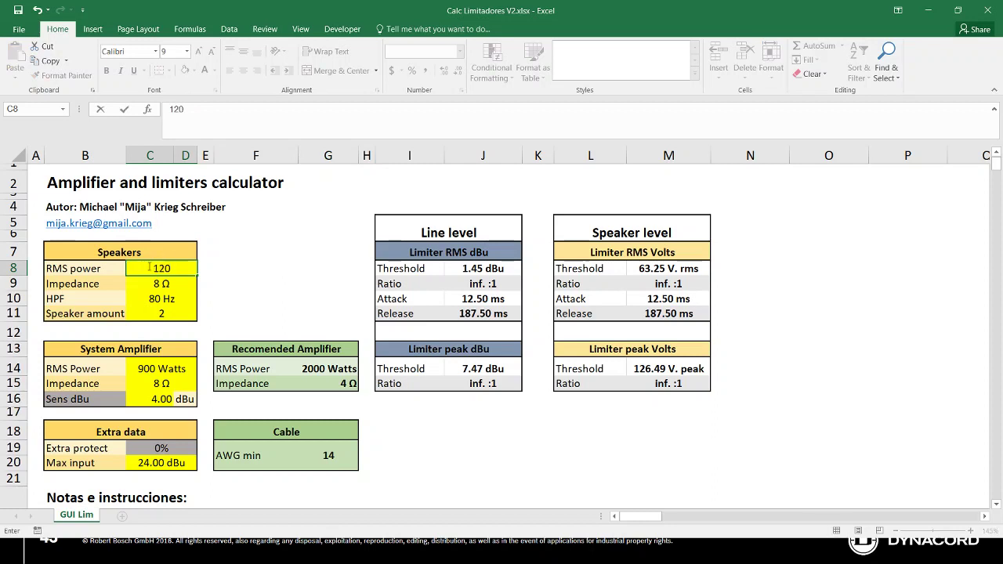
key(Return)
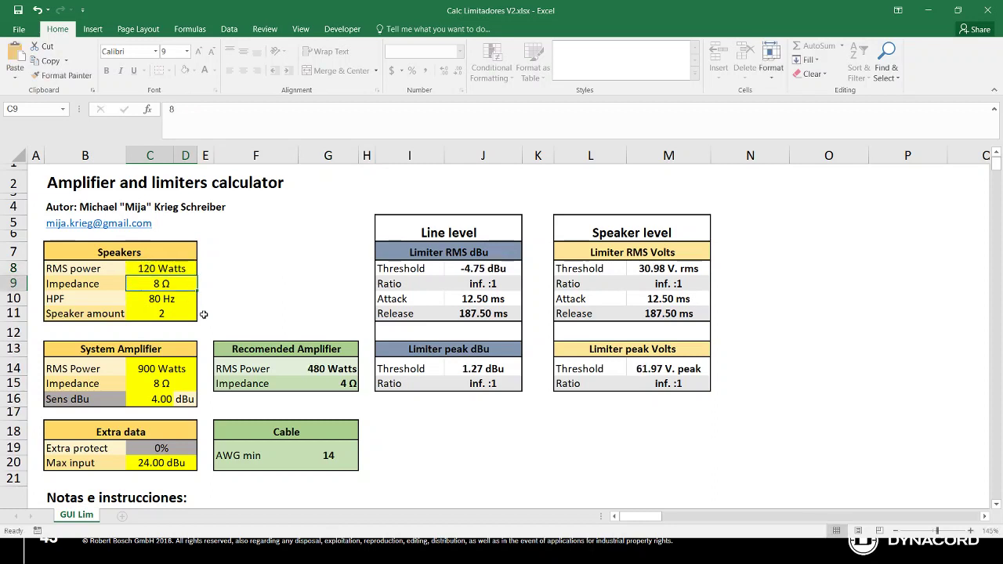
click(168, 313)
text(4)
key(Return)
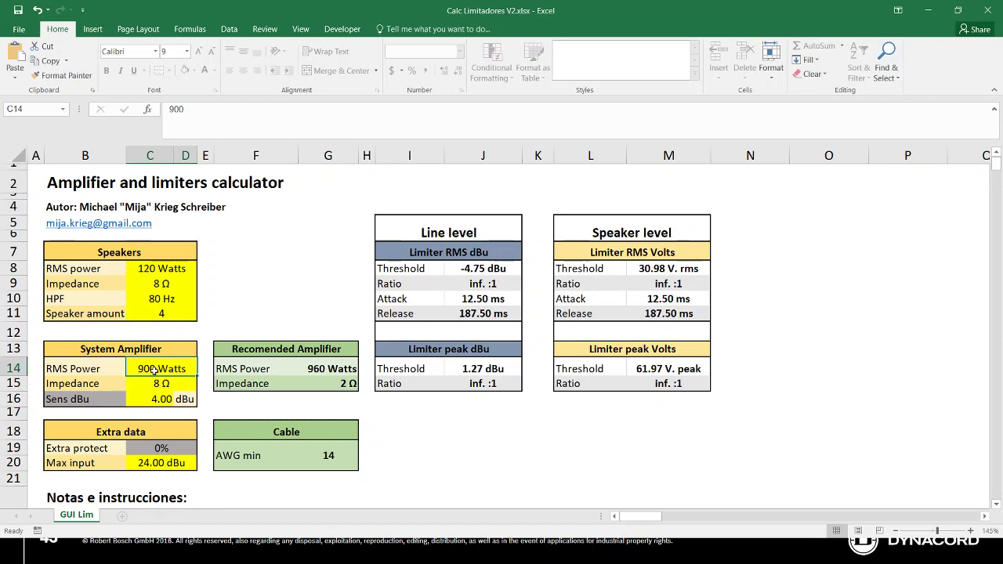
Step: Set the system amplifier's RMS power to 1200 W and its impedance to 2 Ω
text(1200)
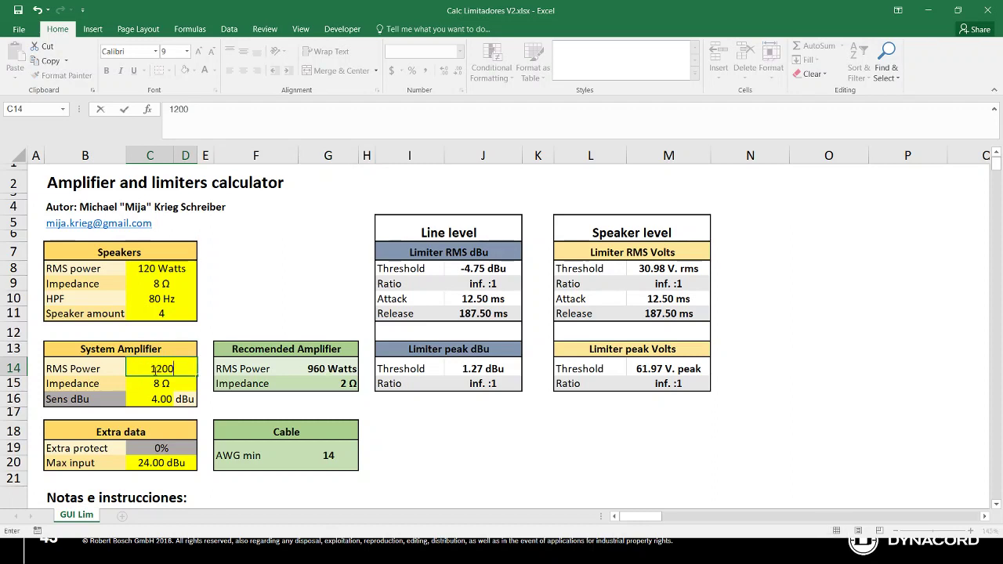
key(Return)
text(2)
key(Return)
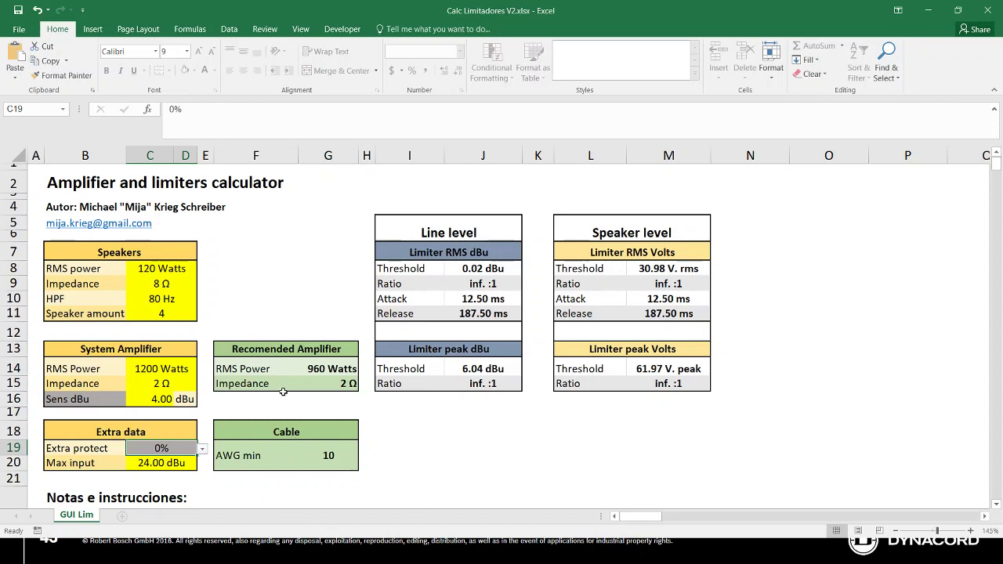
Step: Look through the Spanish notes and instructions below the calculator tables, and switch to the PowerPoint slide show
scroll(283, 392, down, 1)
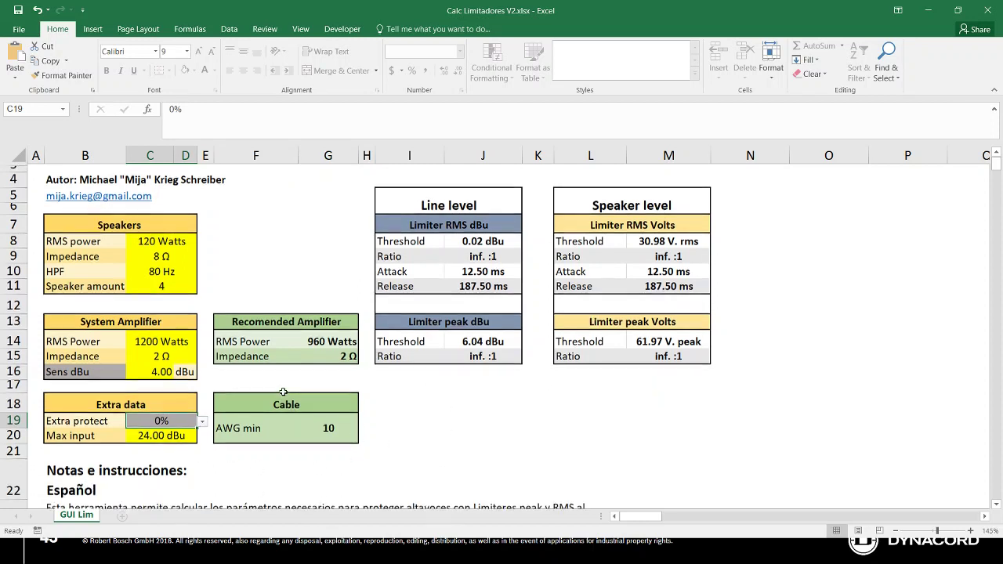
scroll(283, 392, down, 5)
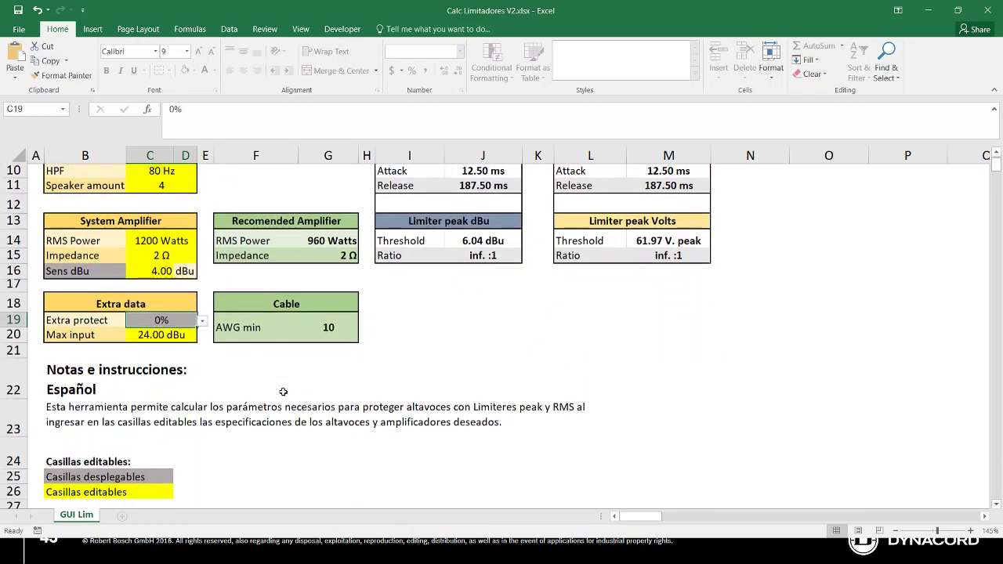
scroll(283, 392, down, 4)
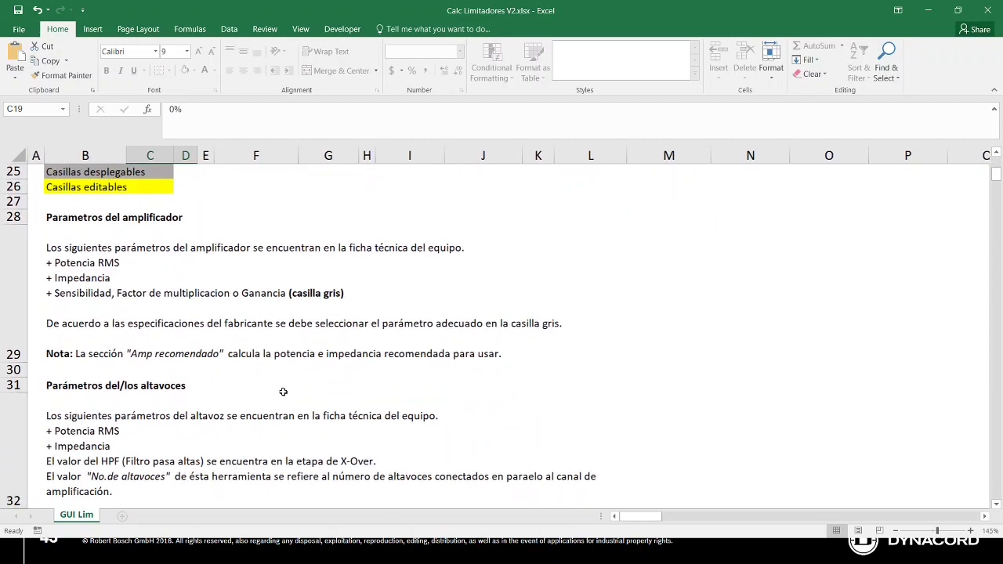
scroll(283, 392, up, 10)
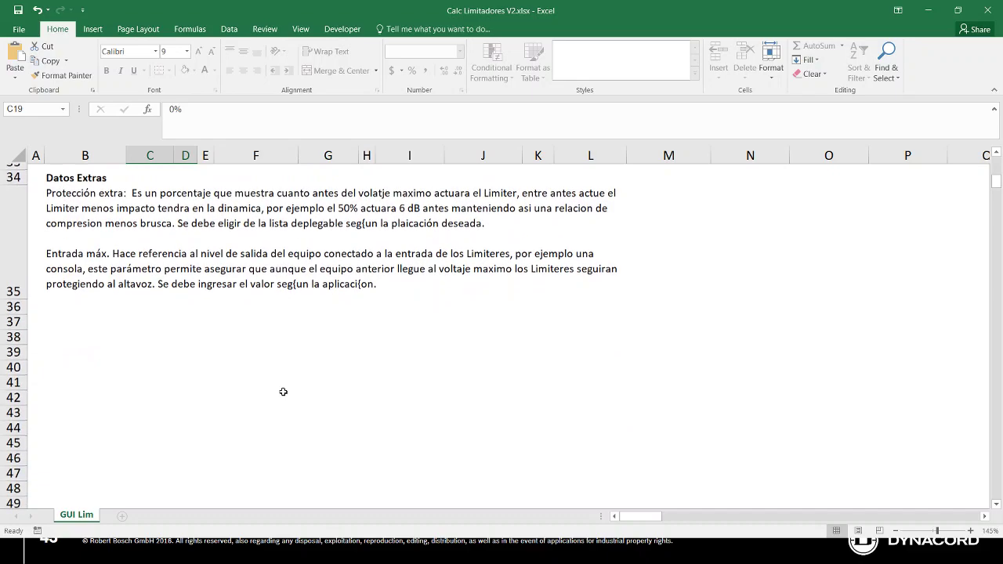
scroll(283, 392, down, 1)
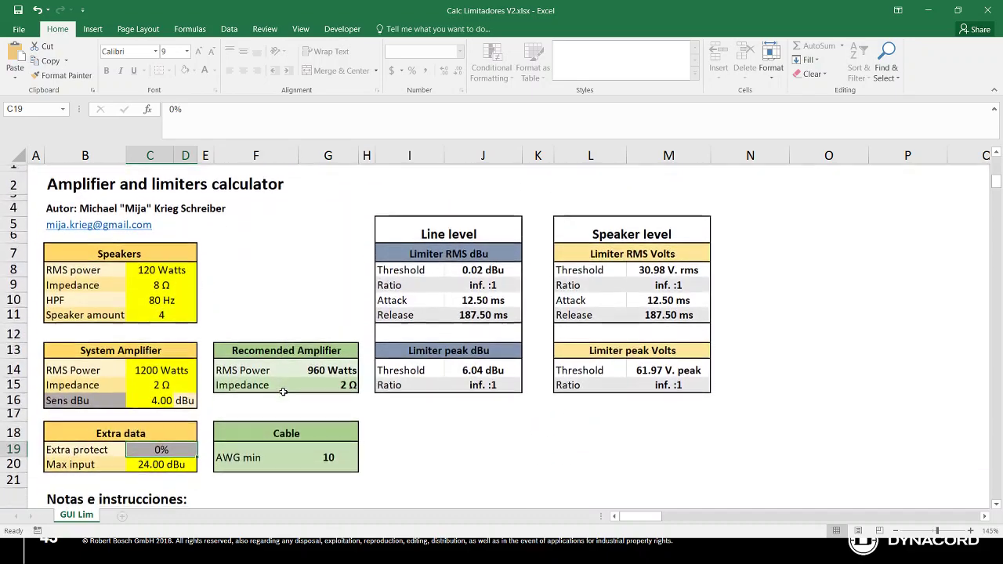
key(alt+Tab)
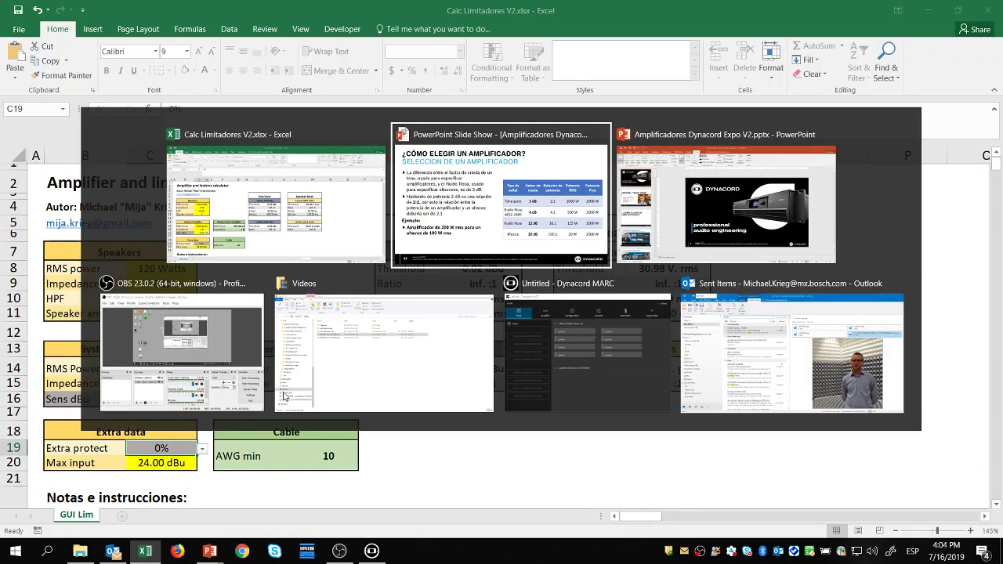
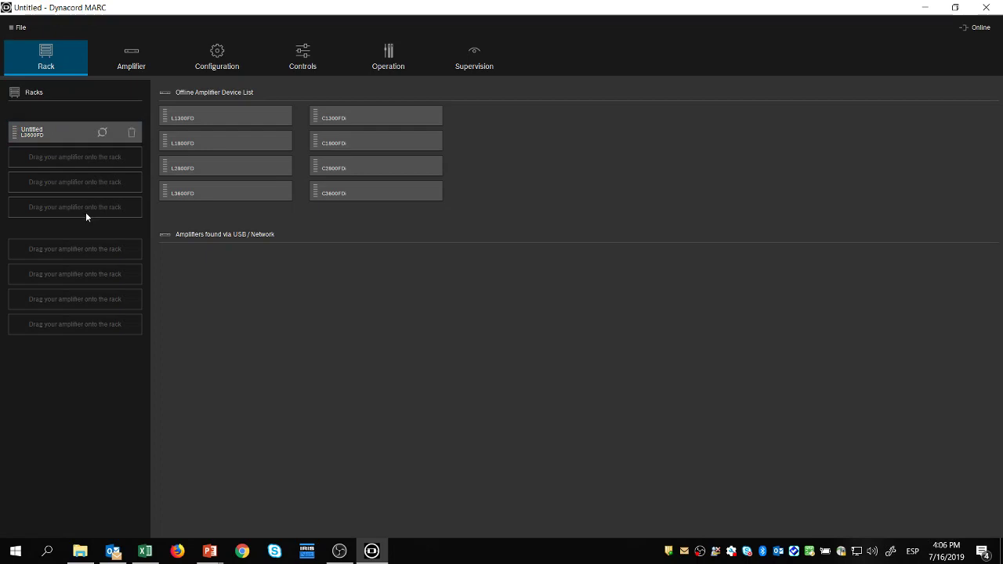
Step: Check the earlier slides on choosing an amplifier in the PowerPoint slide show, going back from the model power table
click(71, 138)
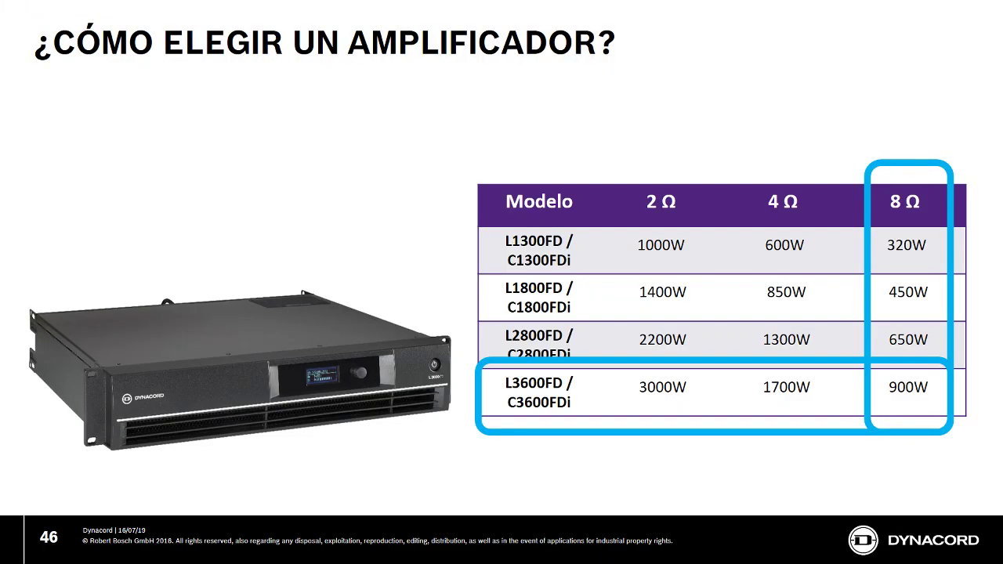
key(Left)
key(Left)
key(Left)
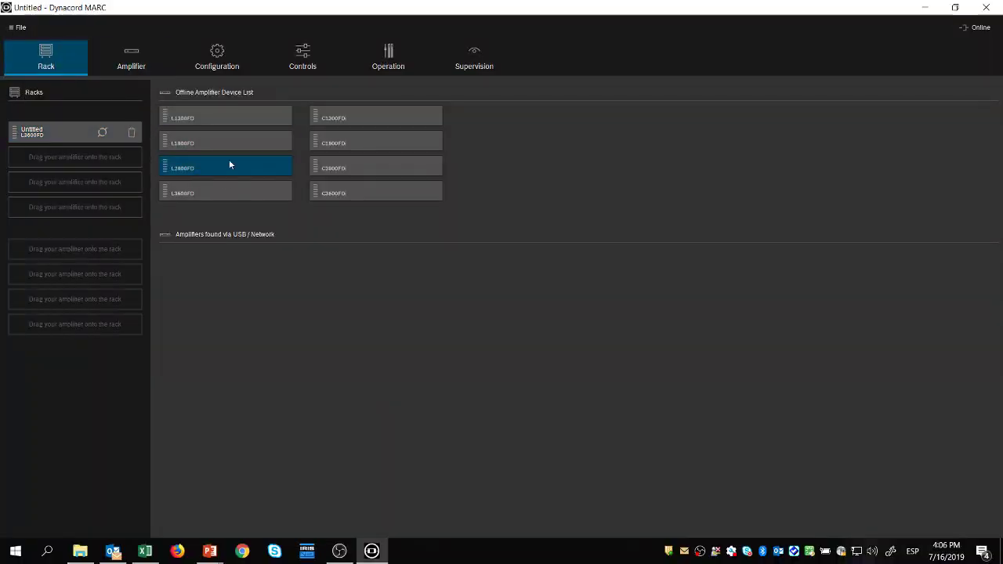
Step: In Dynacord MARC, add an L2800FD amplifier to the rack and name the L3600FD amplifier Tops
drag(213, 171, 62, 176)
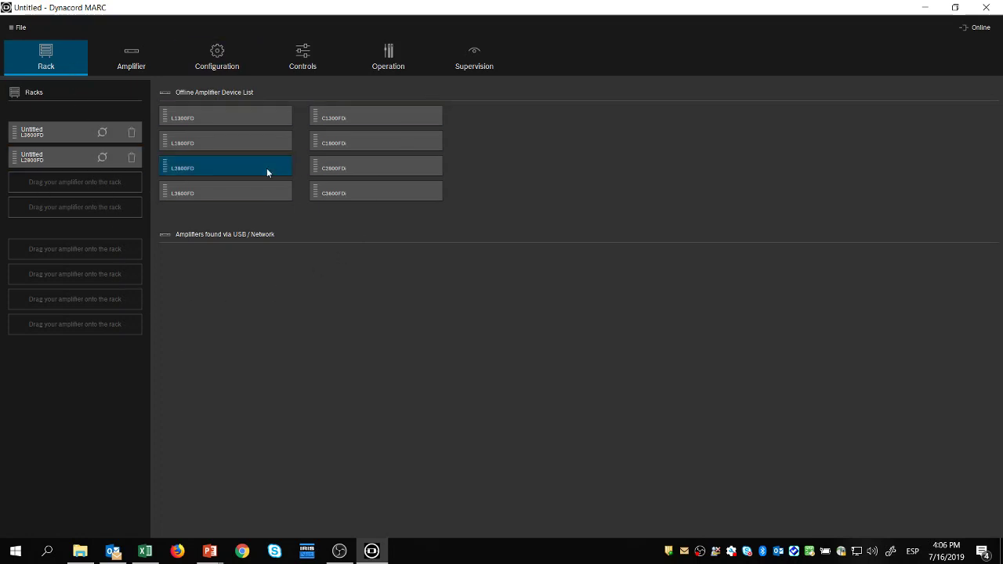
click(123, 65)
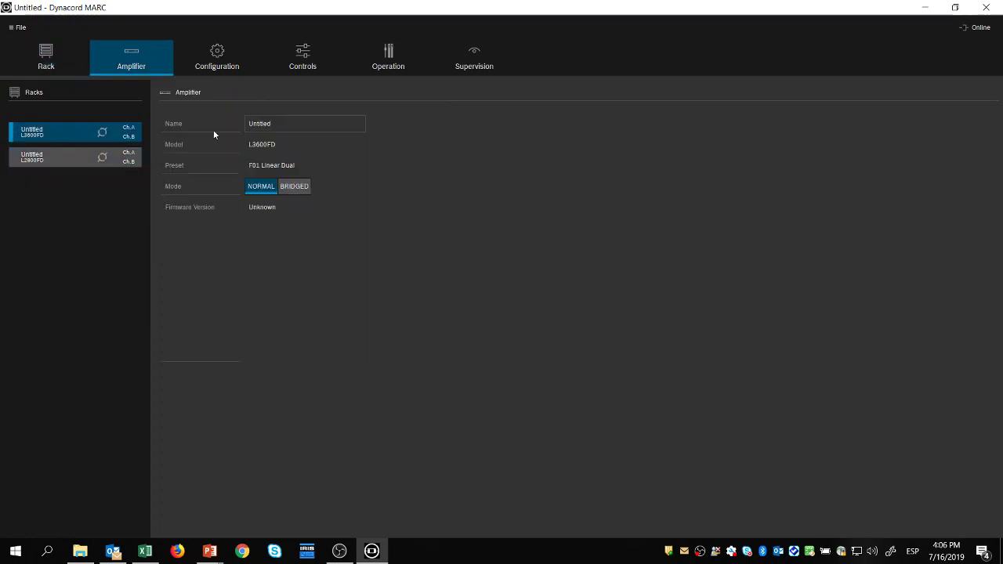
click(294, 119)
text(Tops)
Step: Name the L2800FD amplifier Subs and set its mode to bridged
click(21, 164)
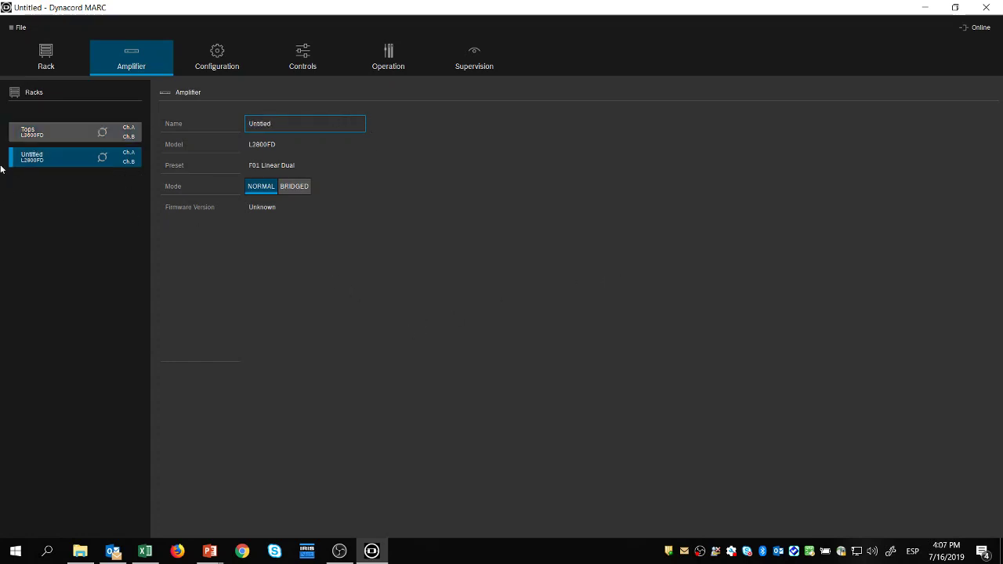
key(ctrl+a)
text(SUbs)
key(BackSpace)
key(BackSpace)
key(BackSpace)
text(ubs)
click(304, 189)
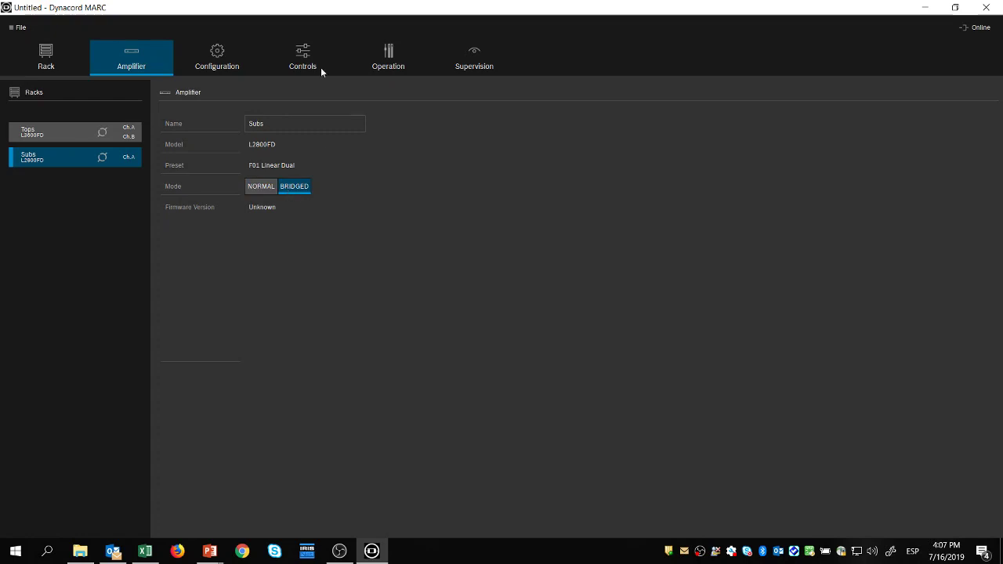
Step: Label the first configuration group Tops and assign both channels of the L3600FD amplifier to it
click(214, 68)
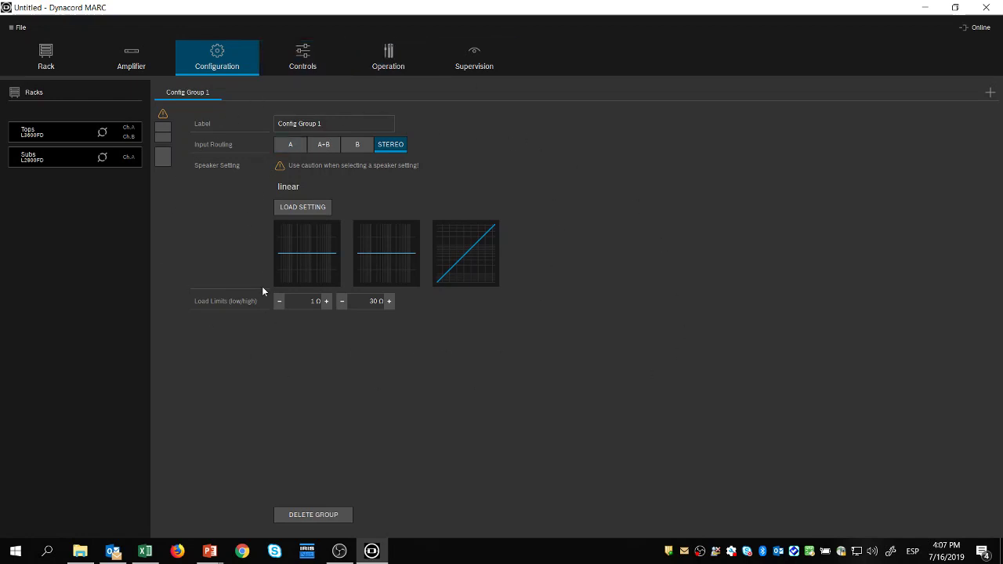
click(330, 123)
text(Tops)
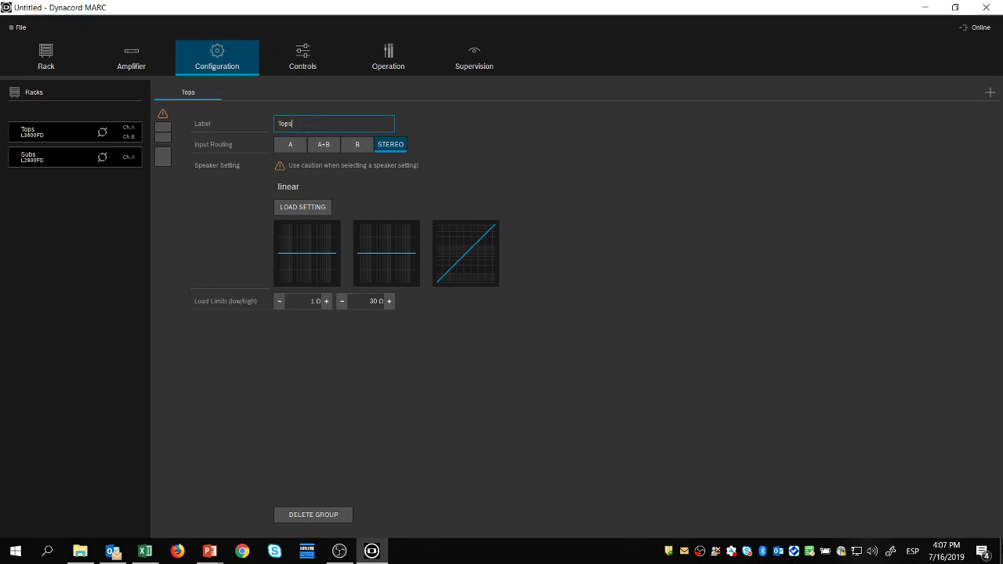
click(162, 128)
click(162, 139)
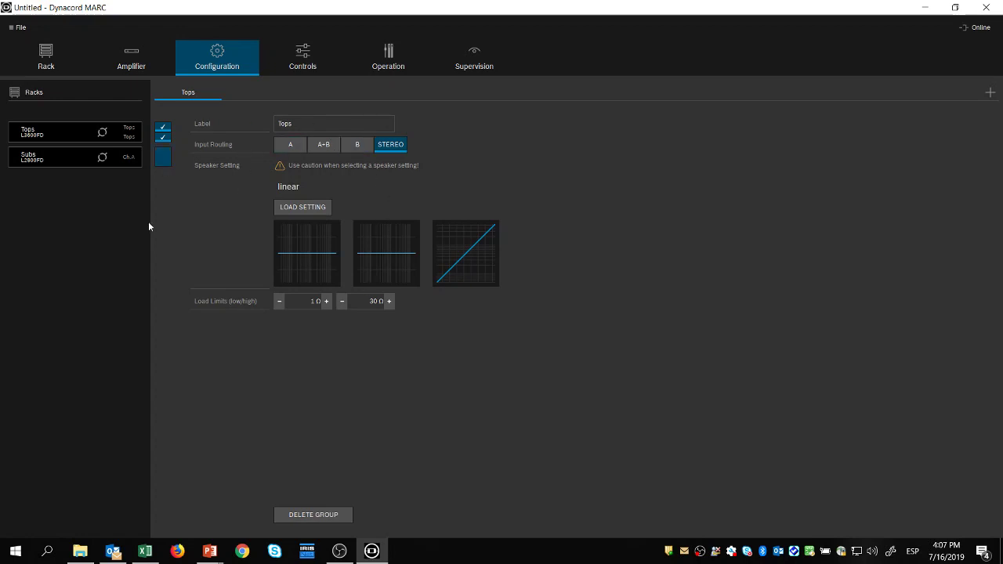
Step: Load the speaker setting EKX-15 (100) v1.0.sps for the Tops group from Electro-Voice, Portable, EKX Series, With Subs (100Hz)
click(304, 210)
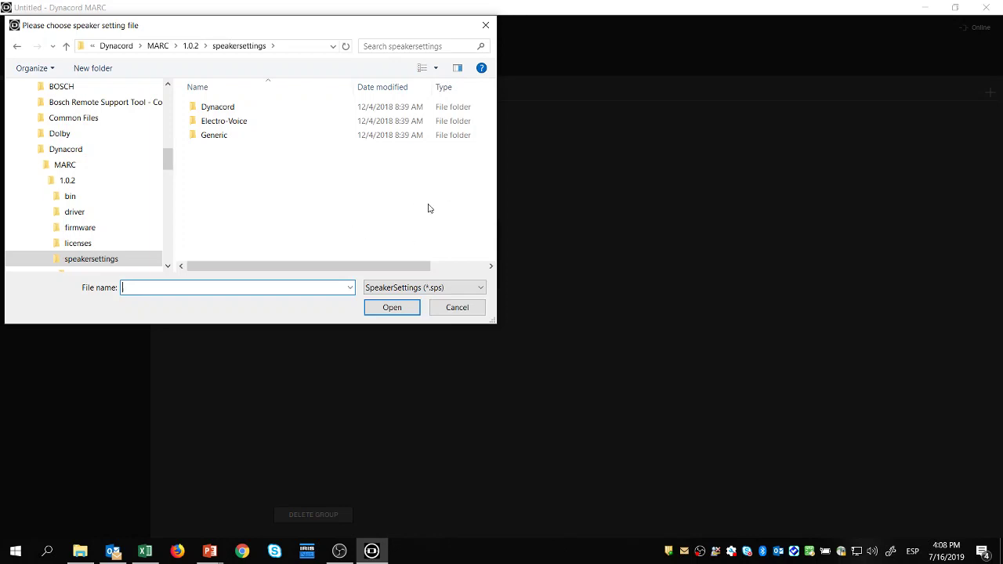
click(193, 128)
double_click(194, 128)
double_click(196, 138)
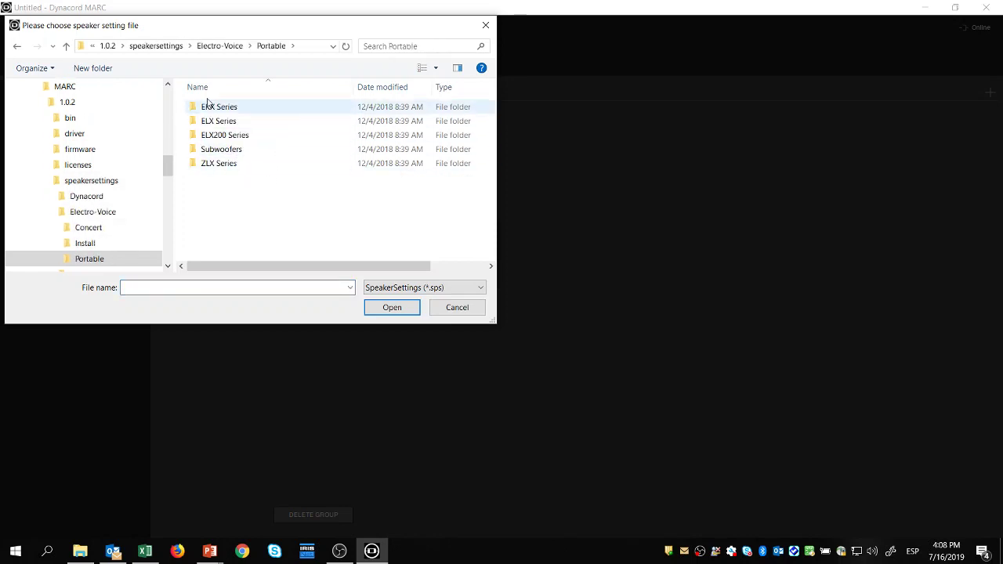
double_click(206, 110)
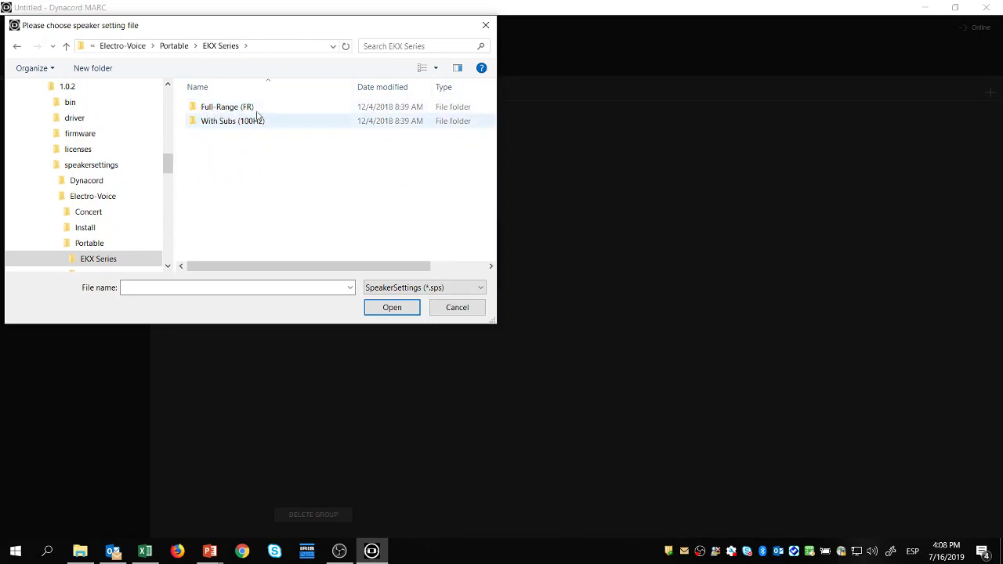
double_click(206, 121)
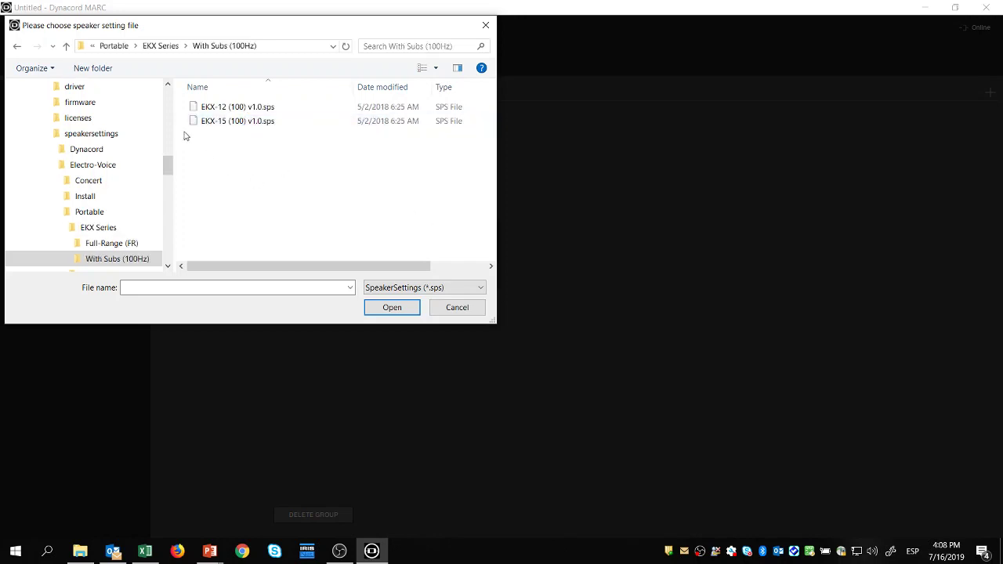
double_click(210, 125)
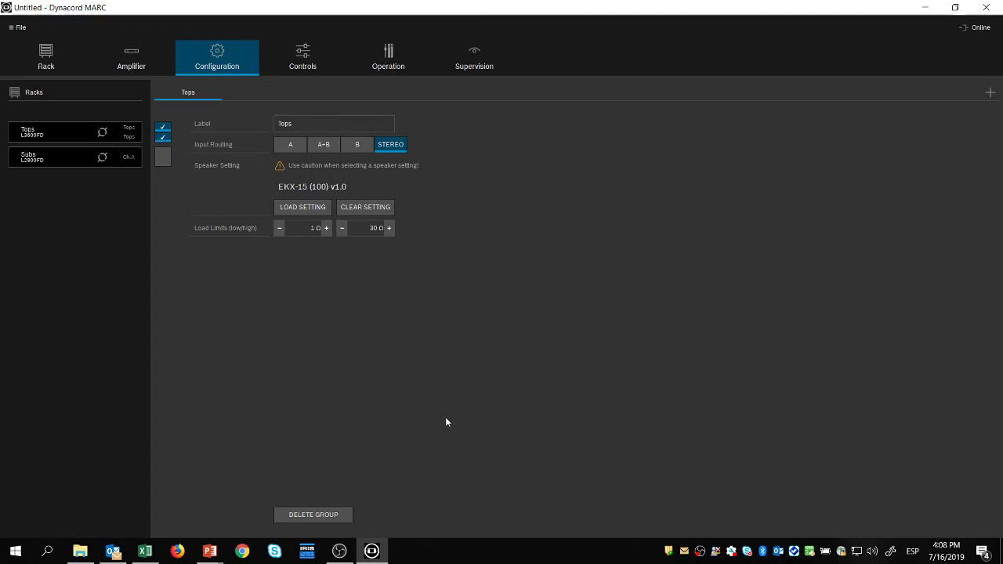
Step: Add a second configuration group and label it Subs
click(990, 94)
click(334, 123)
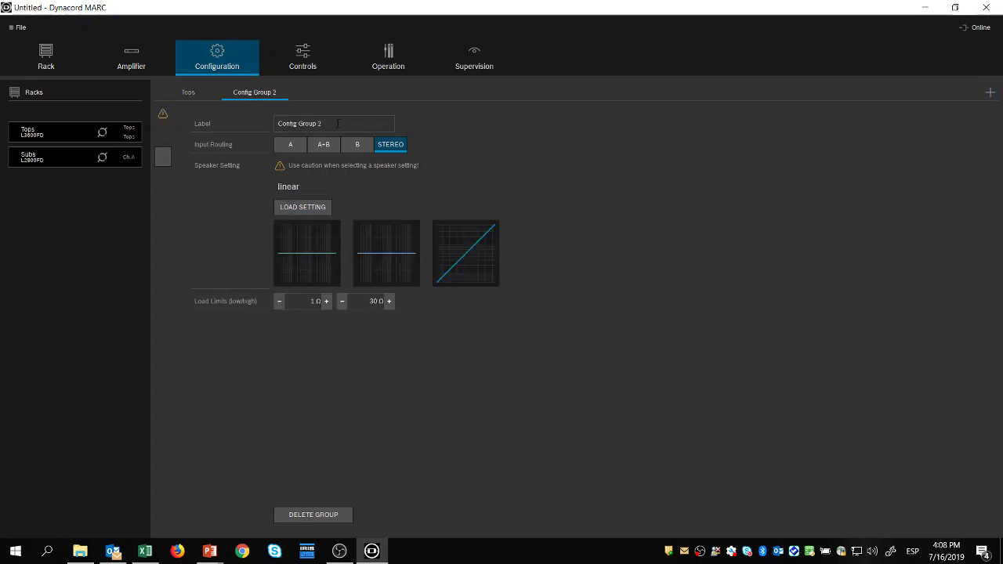
text(Subs)
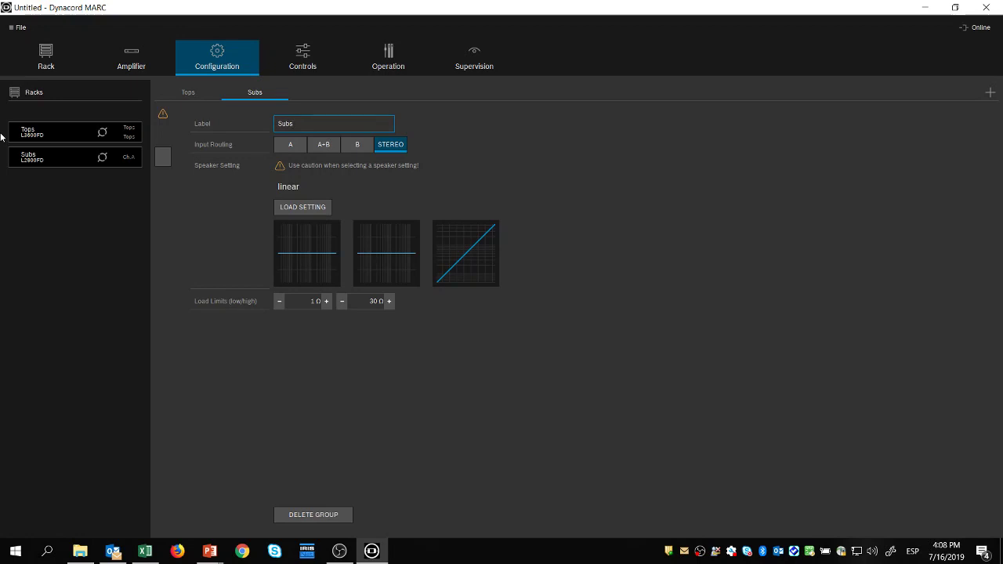
Step: Switch to the PowerPoint slide show and review the EKX-18S subwoofer specifications and the 4 Ω bridged amplifier power table
key(alt+Tab)
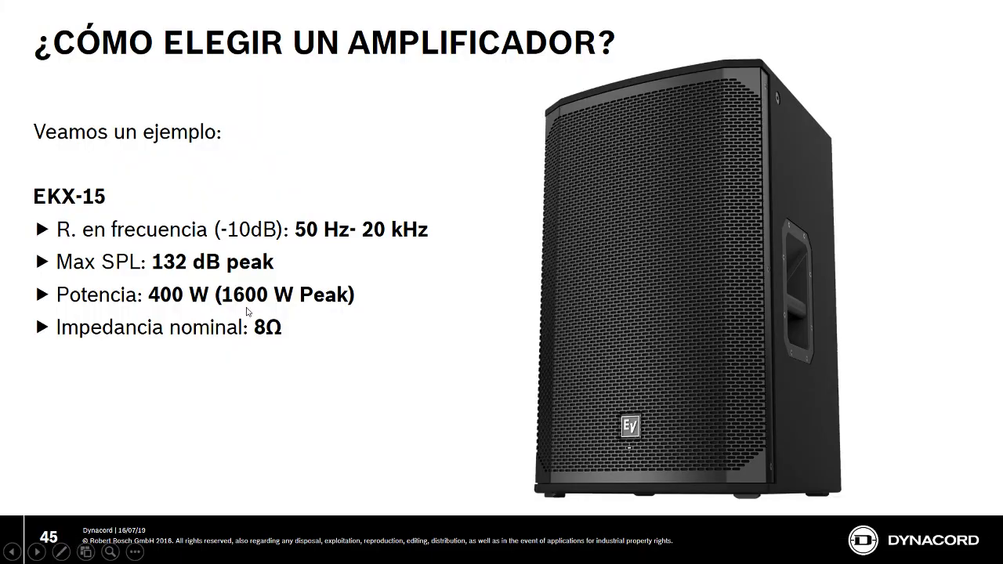
key(Right)
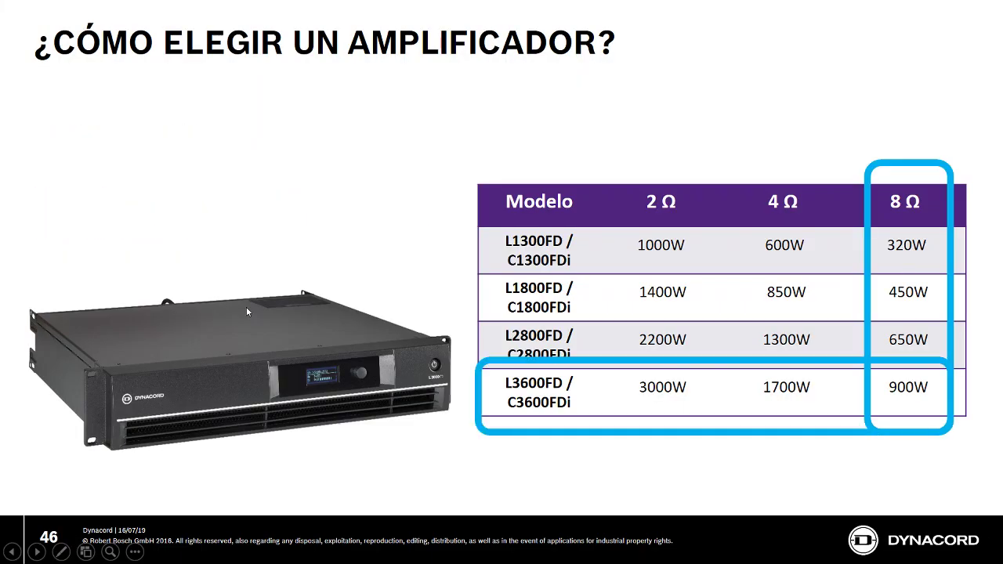
key(Right)
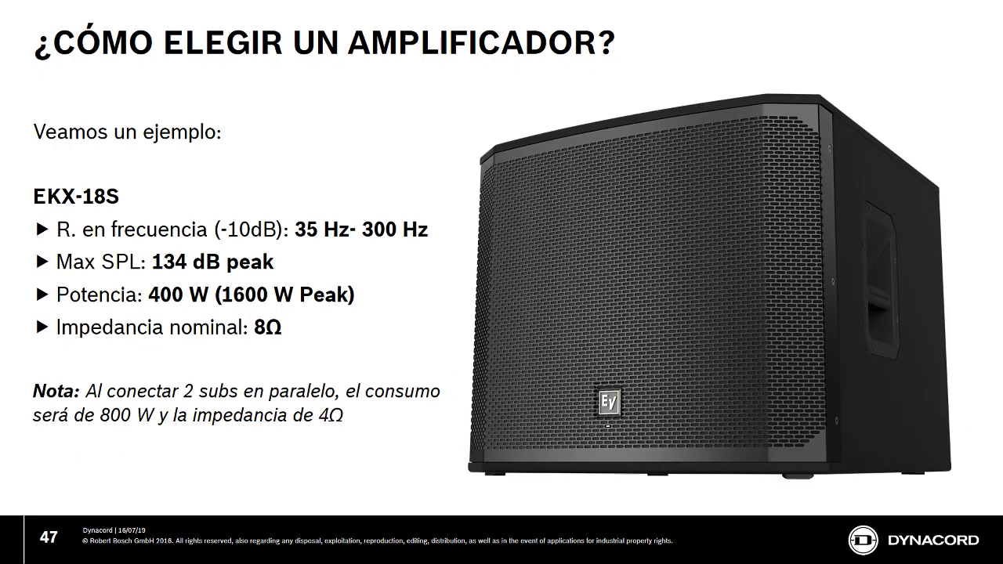
key(Right)
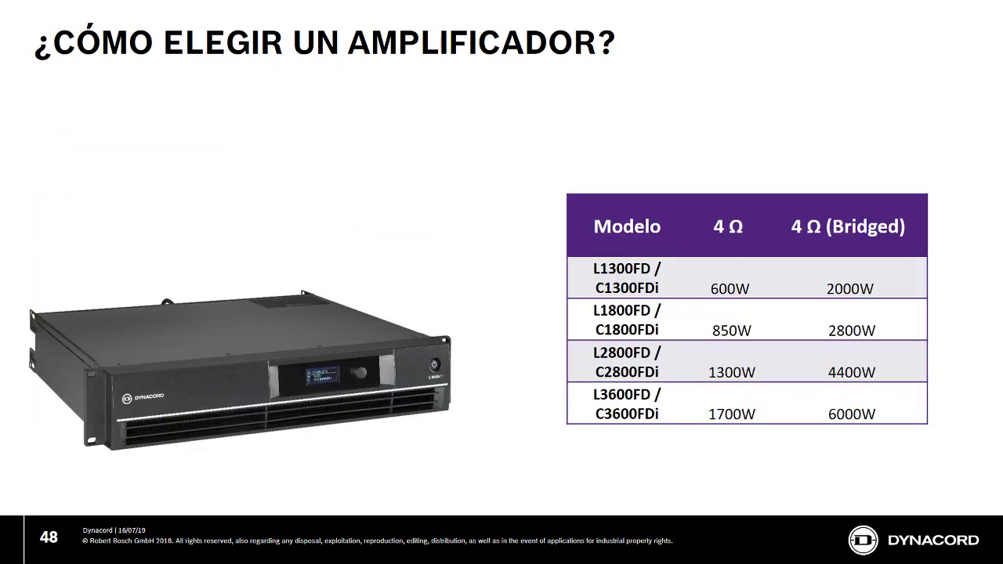
key(Right)
key(Right)
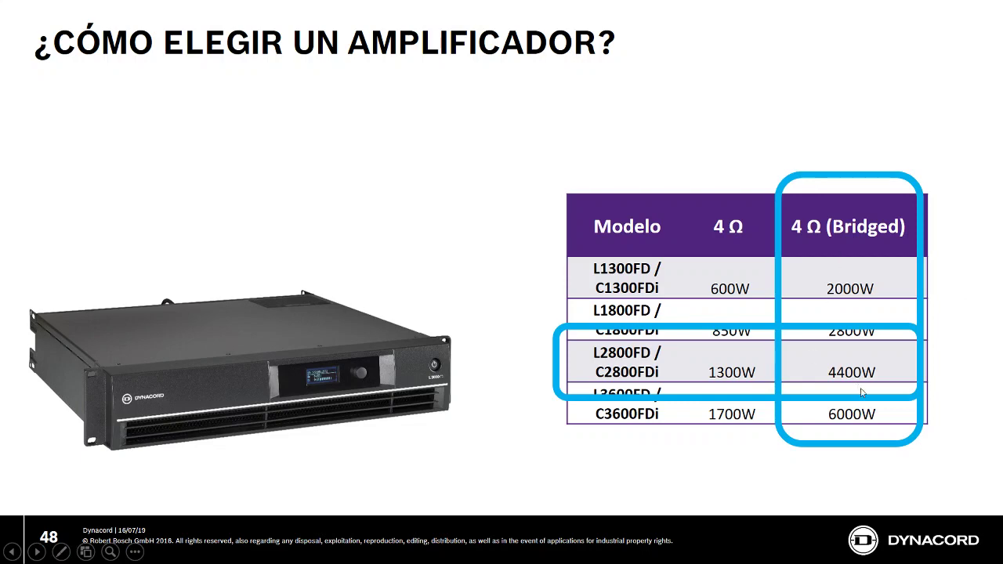
Step: Switch to the Calc Limitadores V2.xlsx workbook in Excel and set the speaker amount to 2
key(alt+Tab)
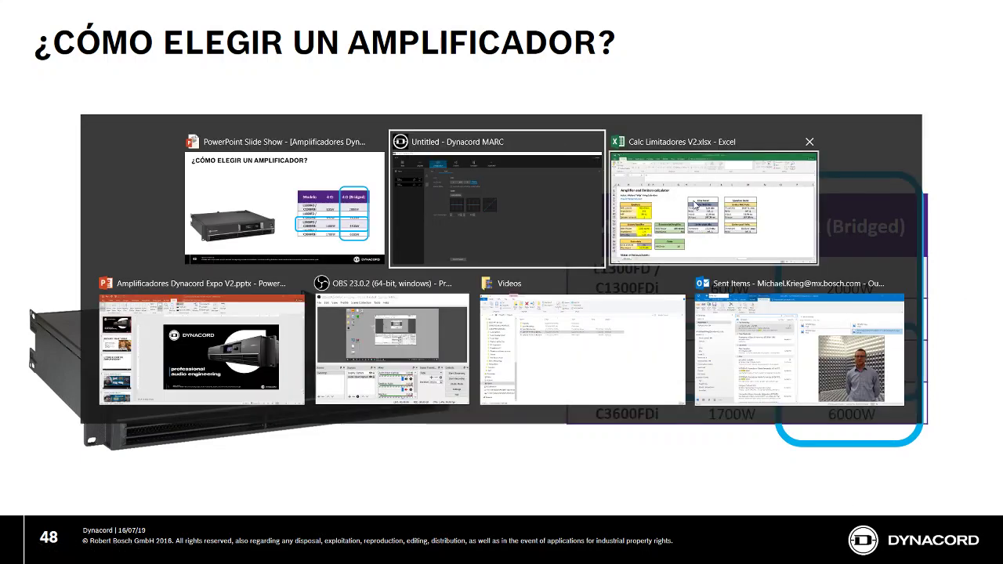
click(696, 206)
click(145, 315)
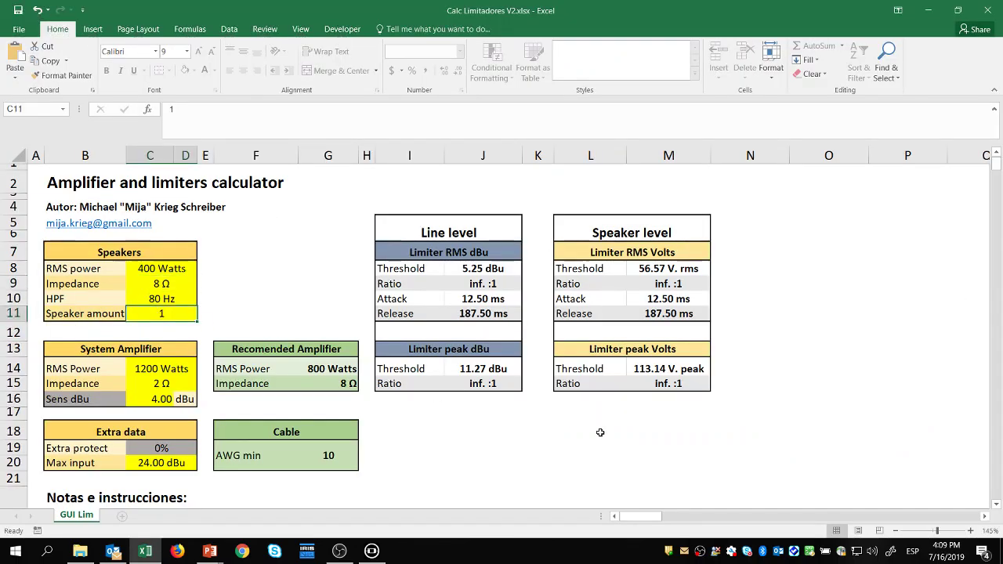
text(2)
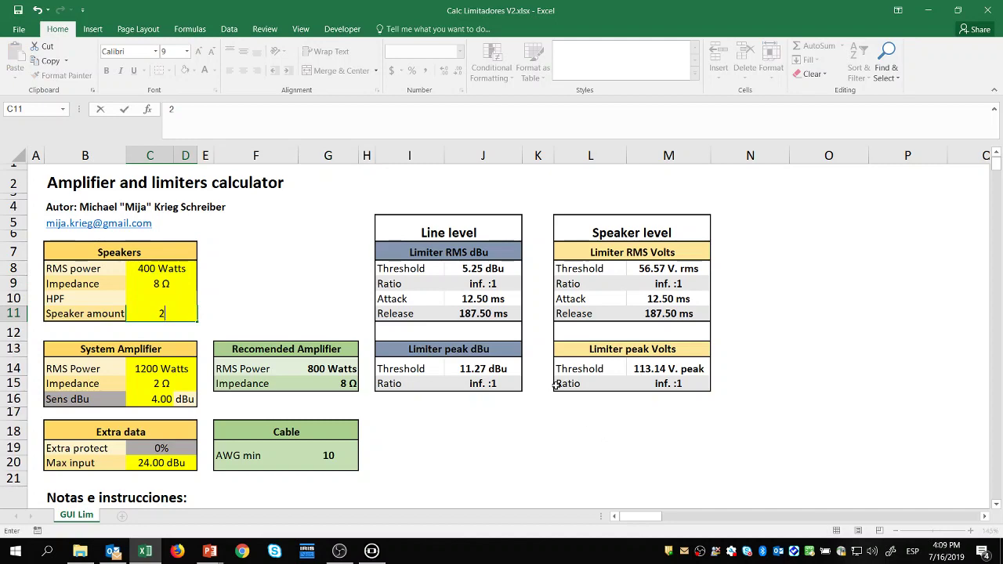
Step: Set the RMS power in the Speakers table to 1000 watts
click(150, 271)
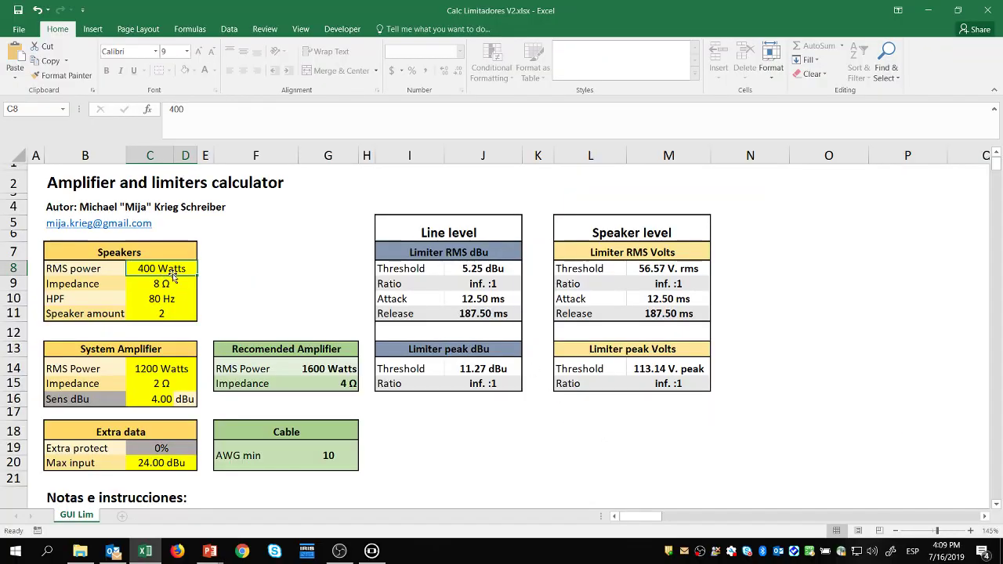
text(2)
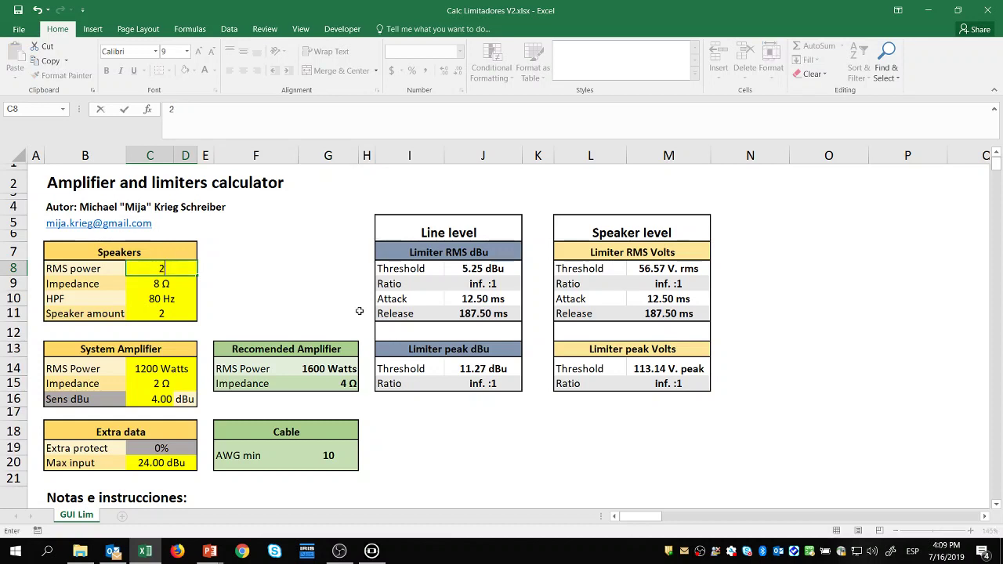
text(000)
key(BackSpace)
key(BackSpace)
key(BackSpace)
key(BackSpace)
text(1000)
key(Return)
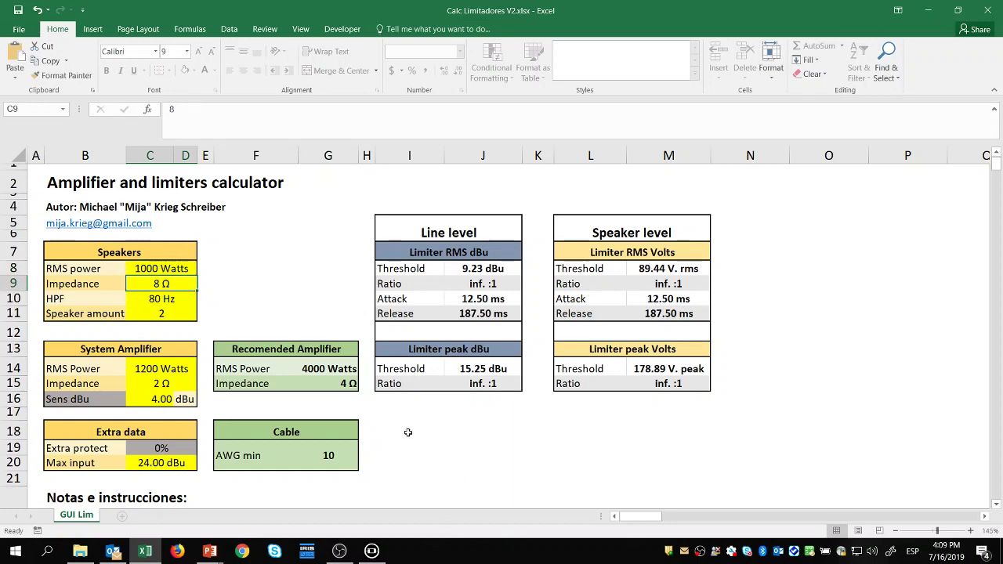
Step: Set the System Amplifier's RMS power to 4400 watts and its impedance to 4 Ω
click(177, 368)
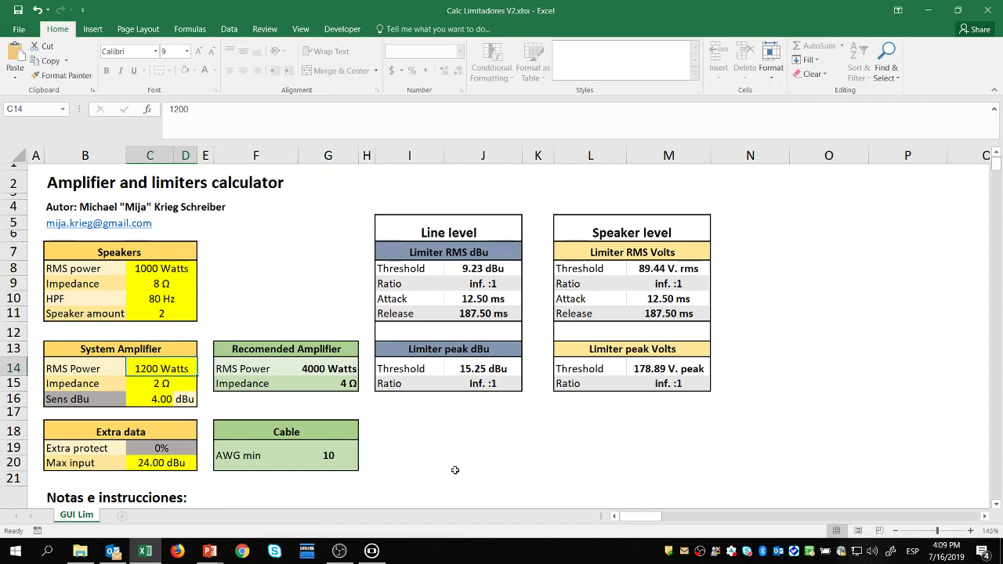
text(4400)
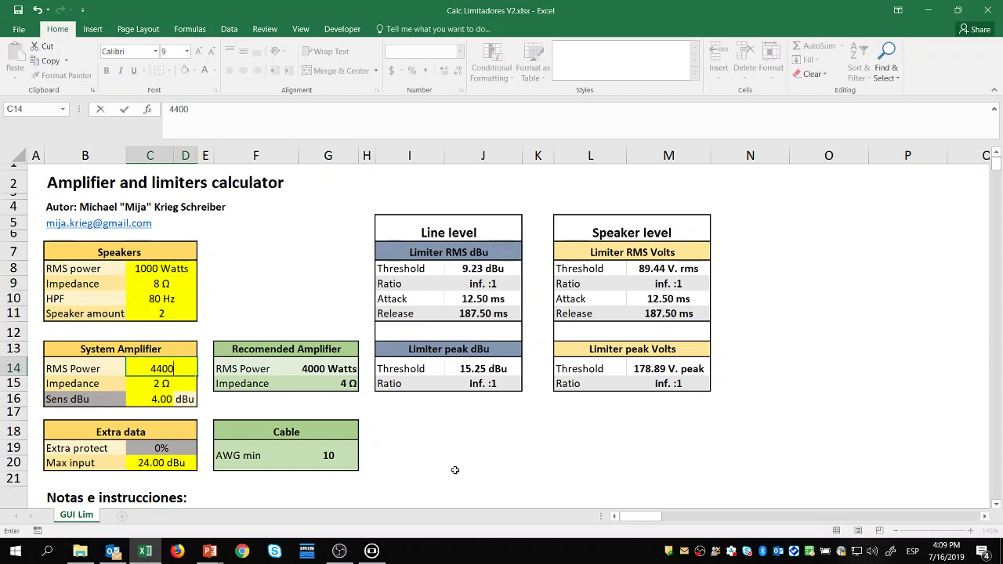
key(Return)
key(Down)
key(Down)
key(Down)
key(Down)
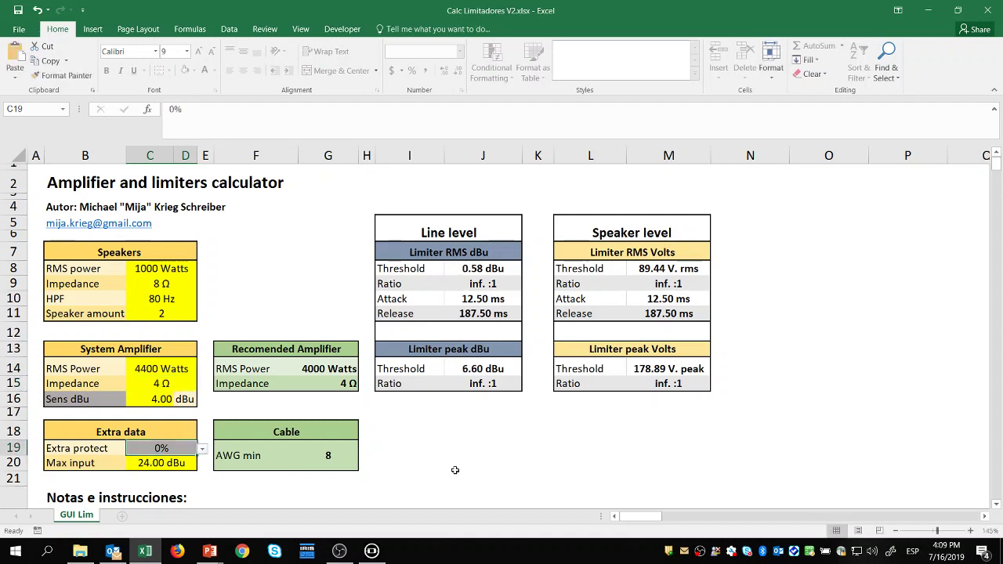
Step: Change the System Amplifier's sensitivity parameter to Gain and set it to 32 dB
click(89, 401)
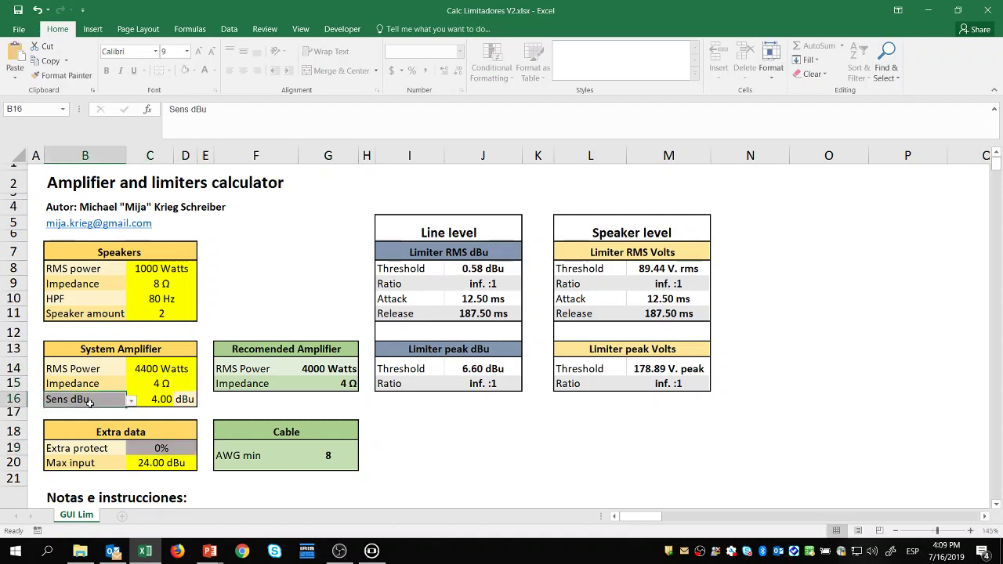
click(131, 401)
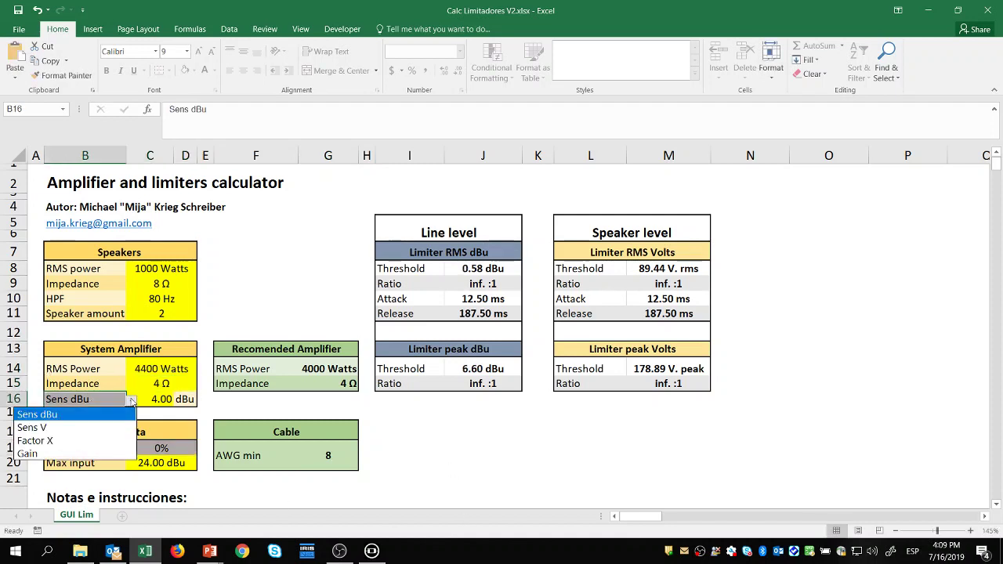
click(72, 450)
key(Right)
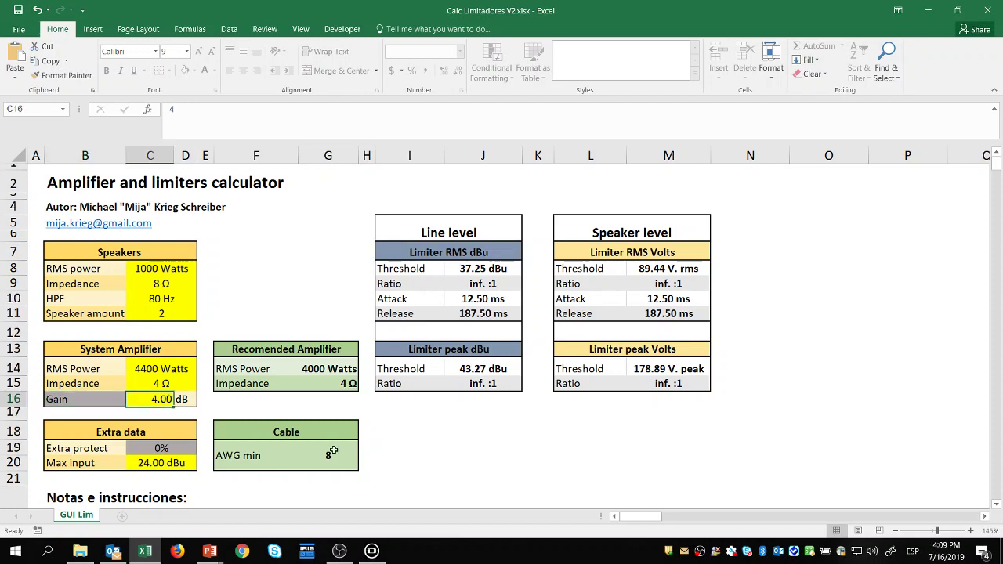
text(32)
key(Return)
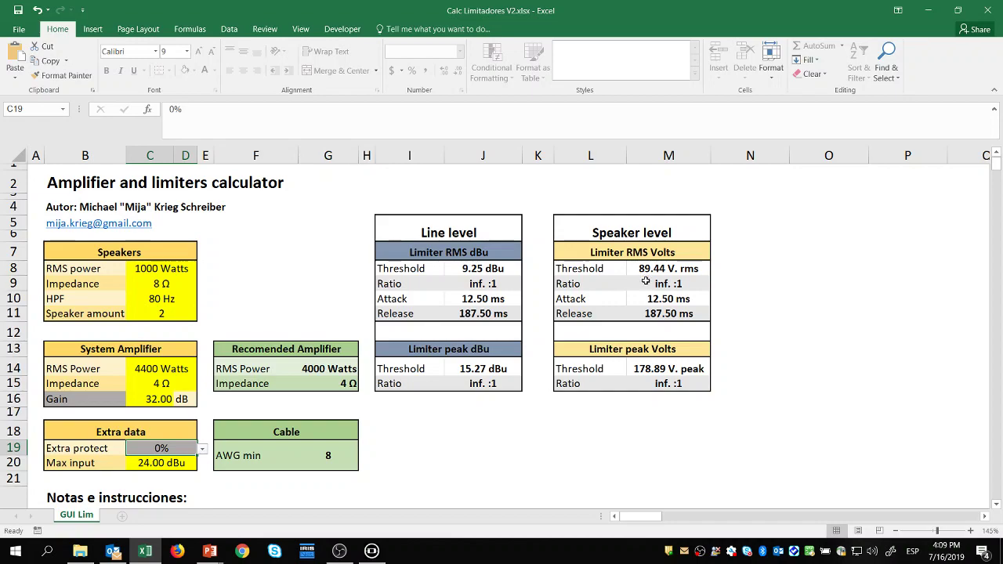
Step: Switch to Dynacord MARC, open the Subs group's peak limiter, set its threshold to 89 Vpk and turn off its bypass
key(alt+Tab)
key(alt+Tab)
key(alt+Tab)
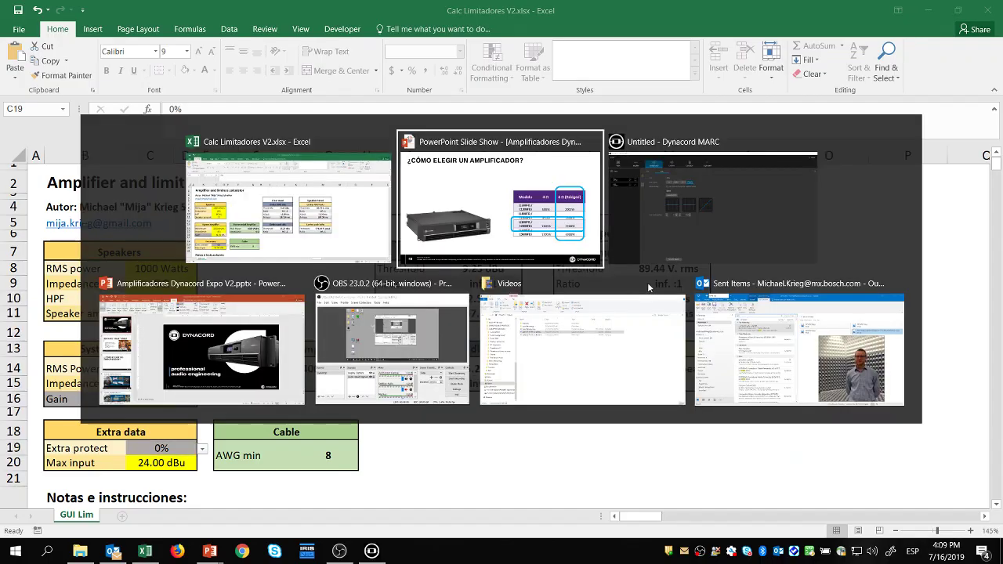
key(alt+Tab)
click(472, 251)
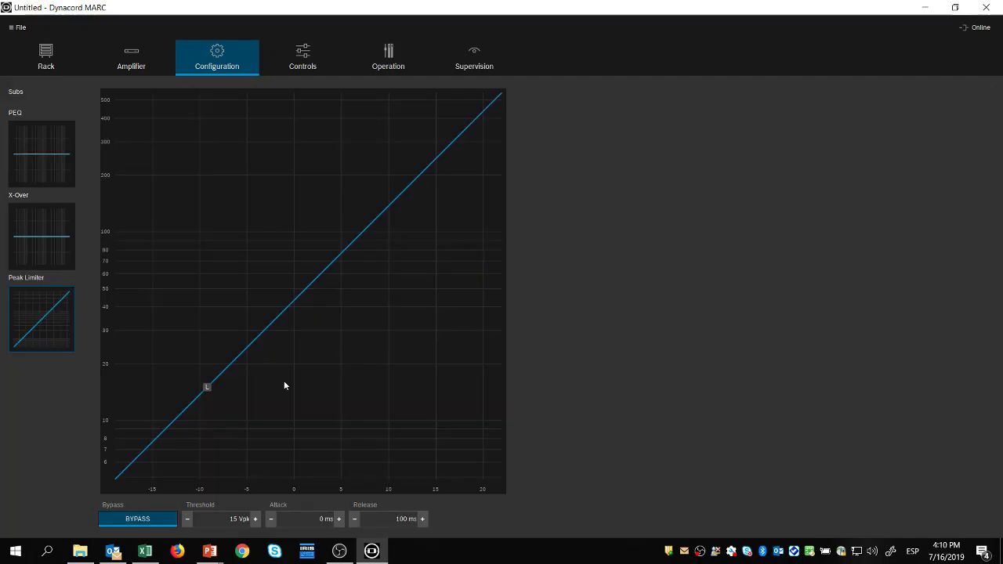
double_click(233, 520)
text(89)
key(Return)
click(132, 526)
Step: Return to the Excel limiter calculator and set the speaker HPF to 30 Hz
key(alt+Tab)
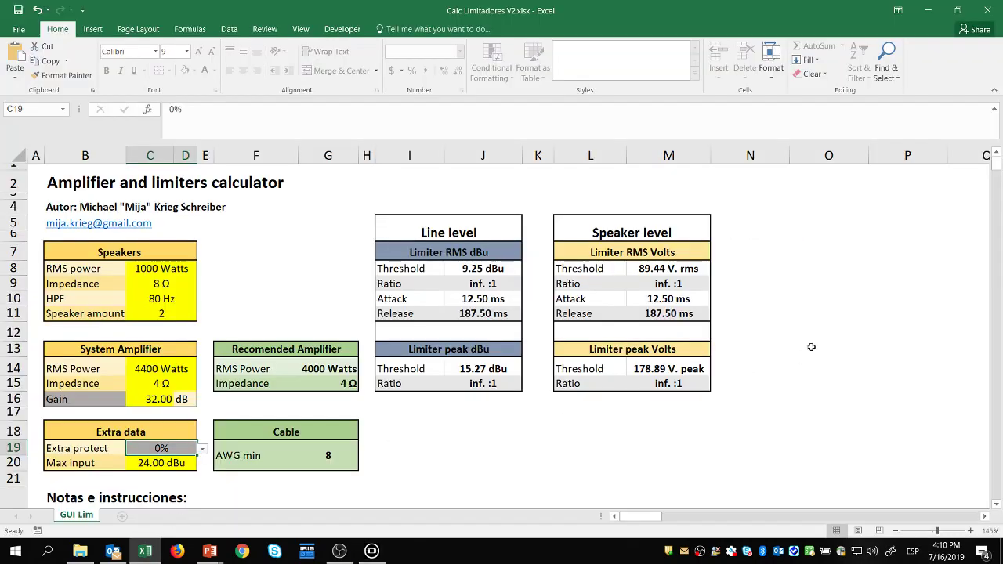
click(155, 300)
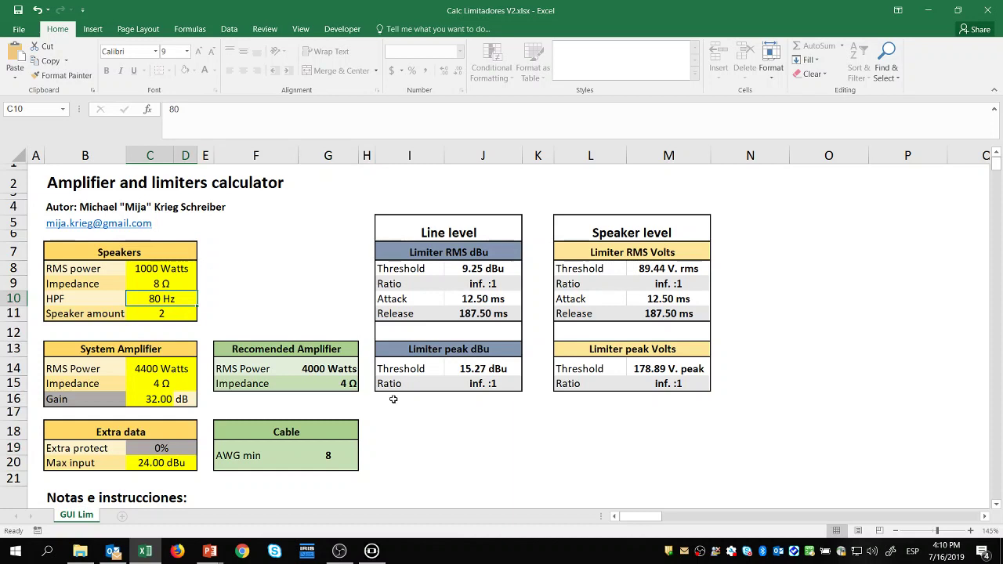
text(30)
key(Return)
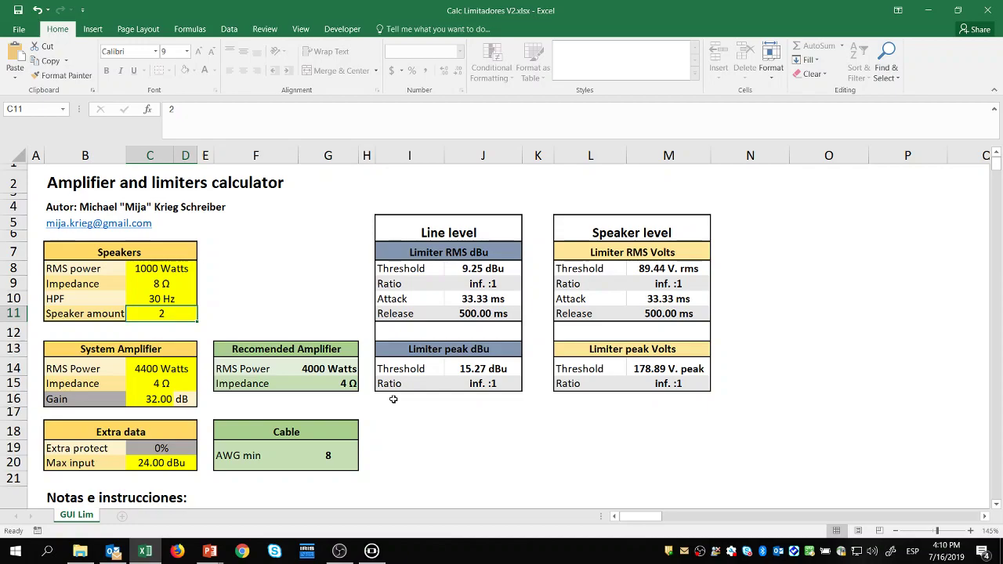
Step: Back in Dynacord MARC, set the Subs peak limiter's attack to 33 ms and release to 500 ms, per the Excel calculator
key(alt+Tab)
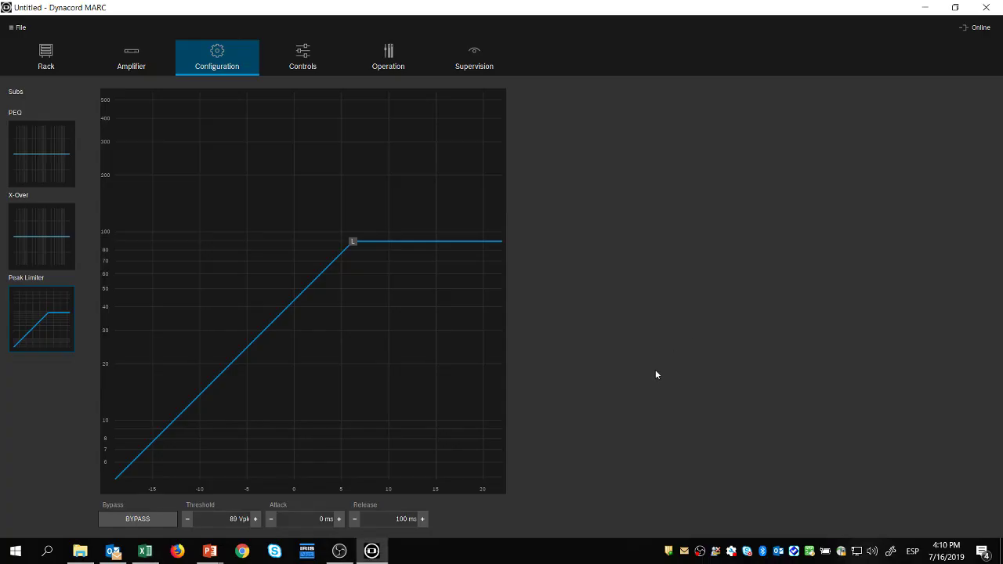
click(308, 522)
text(33)
key(alt+Tab)
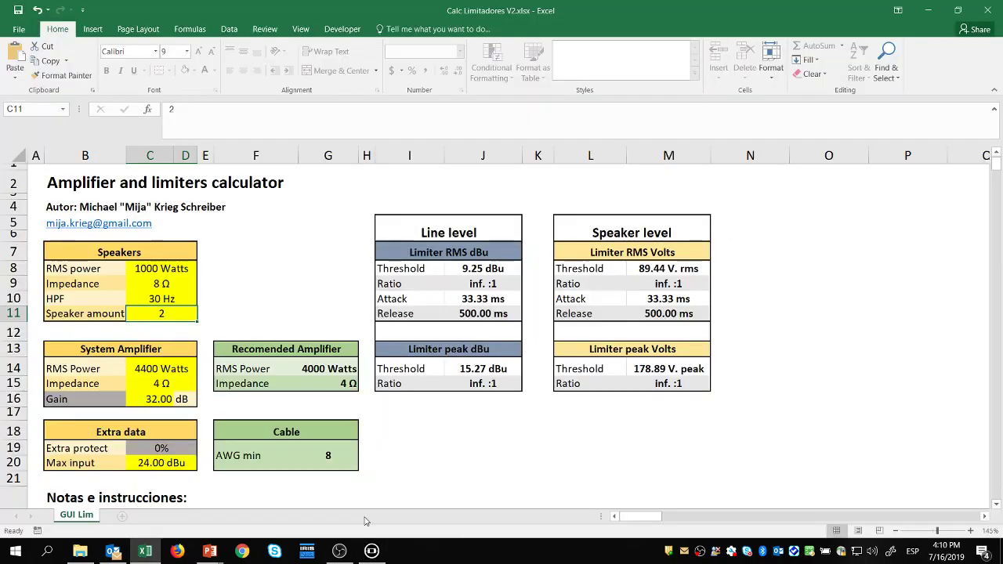
key(alt+Tab)
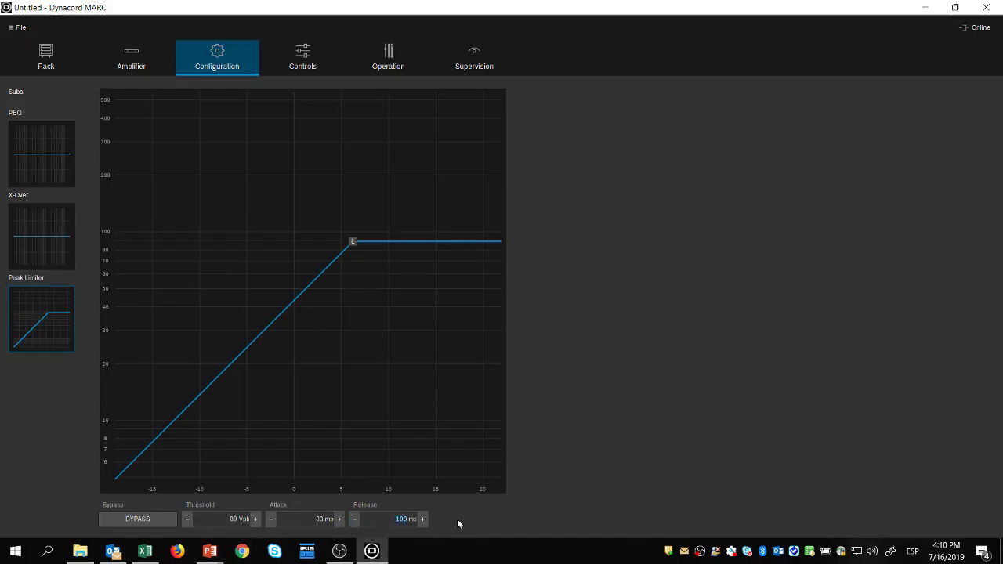
text(500)
key(Return)
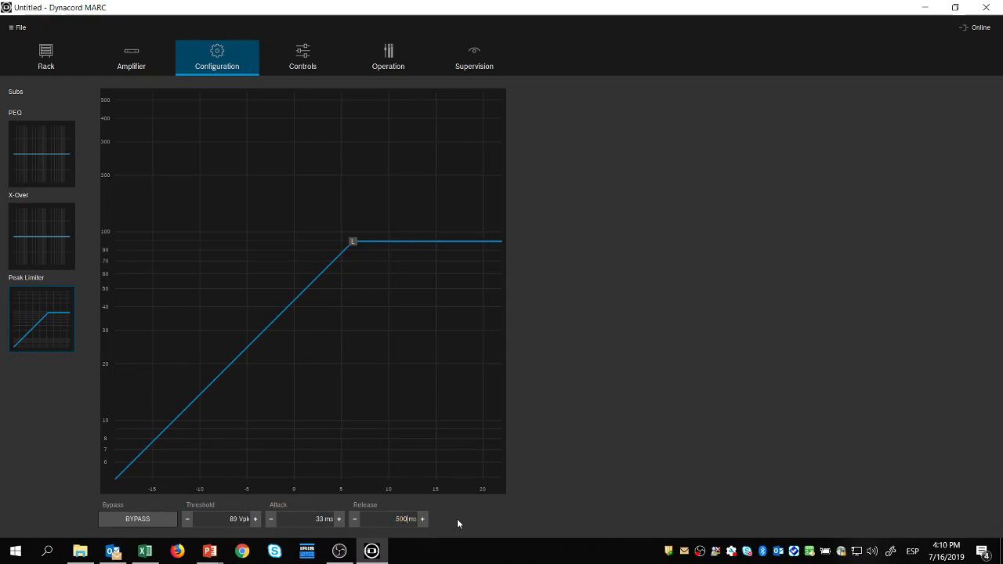